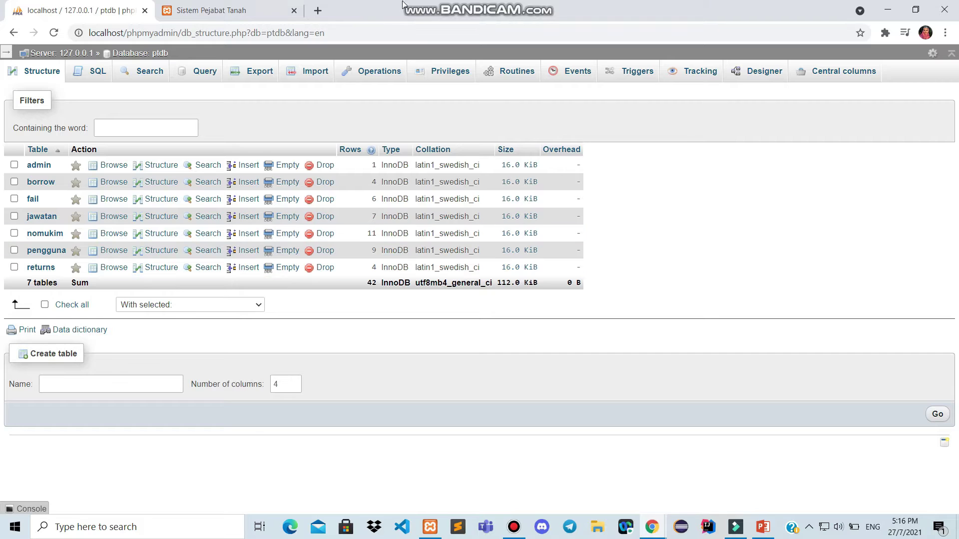
# Switch from the phpMyAdmin ptdb view to the Sistem Pejabat Tanah public file page
pyautogui.click(226, 6)
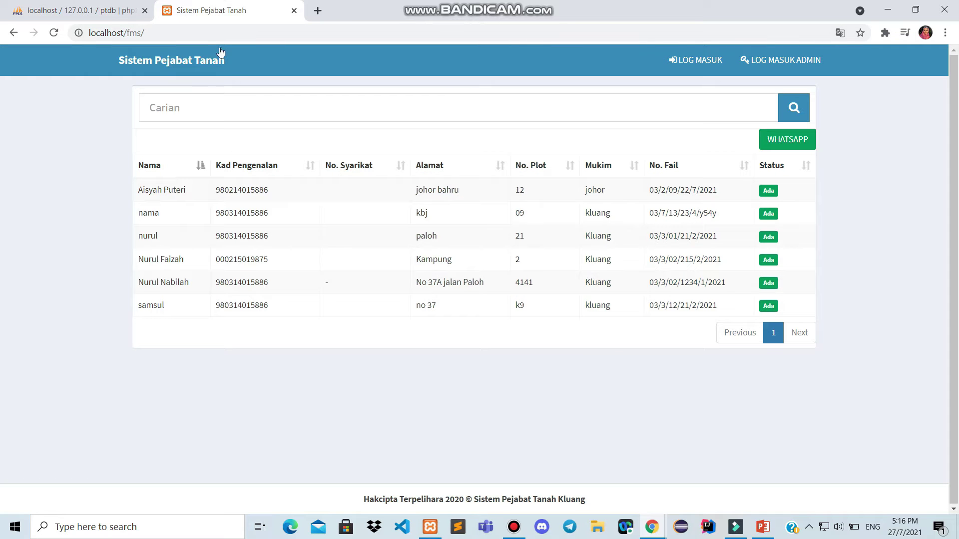
# Filter the public file list by searching for an owner's name in the Carian box
pyautogui.moveTo(145, 32); pyautogui.dragTo(80, 34)
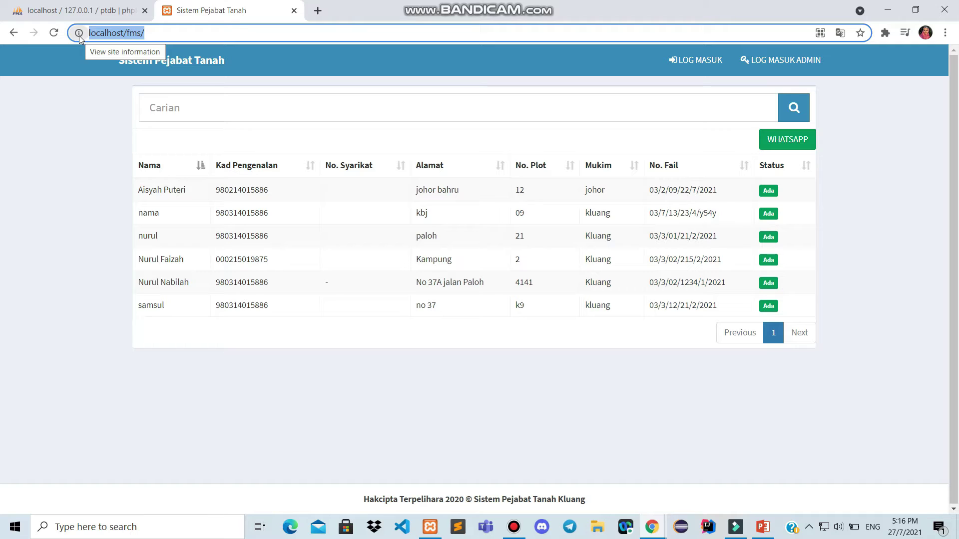
pyautogui.click(21, 190)
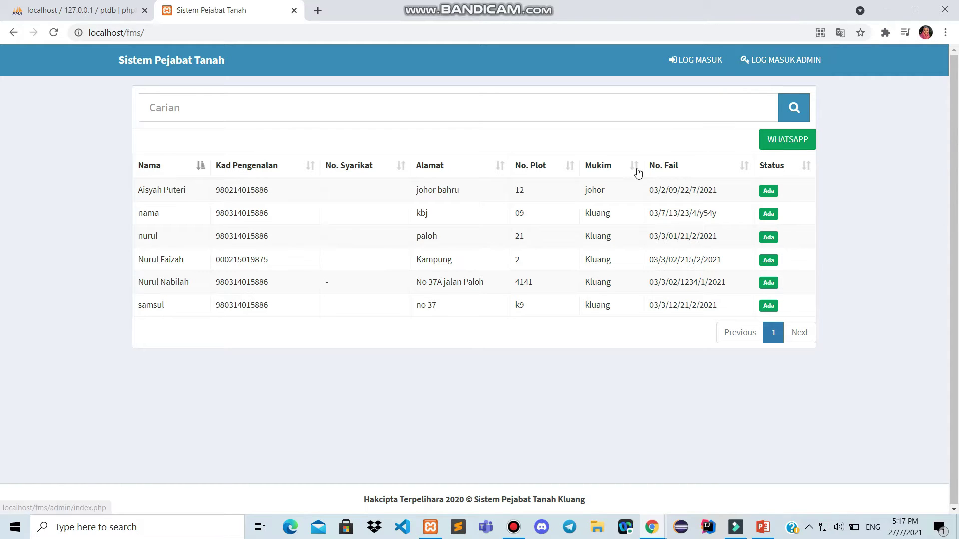
pyautogui.click(349, 98)
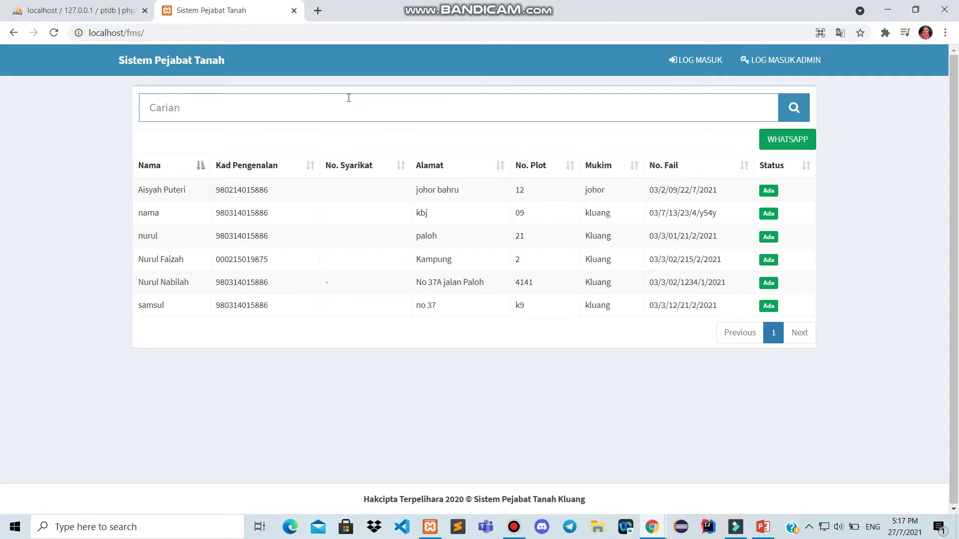
pyautogui.write('nurul')
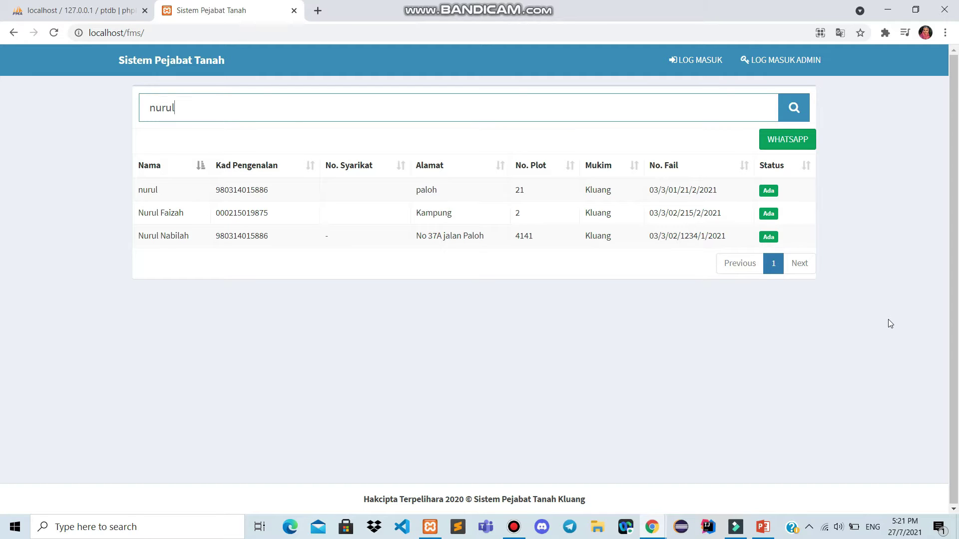
# Preview the WhatsApp reminder about borrowed files, then return to the file list
pyautogui.click(791, 148)
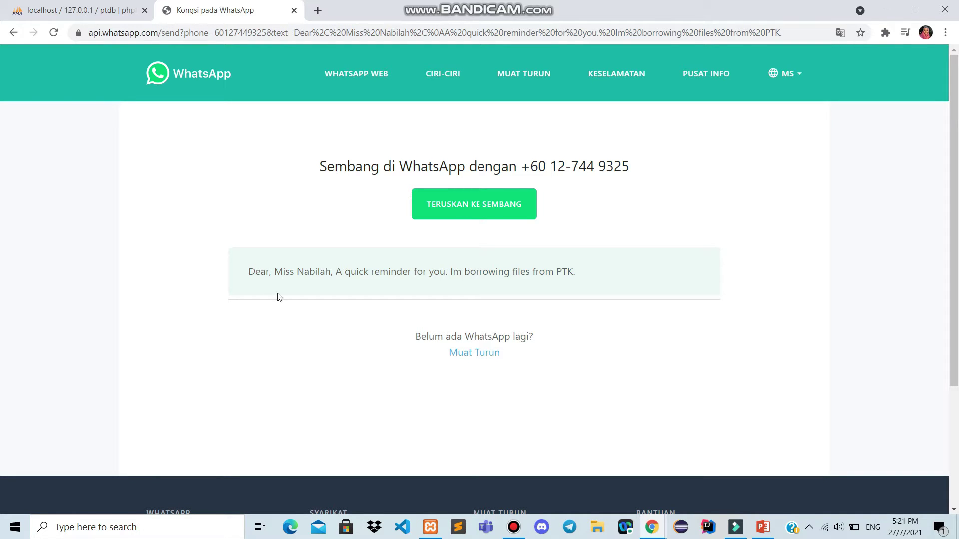
pyautogui.moveTo(246, 274); pyautogui.dragTo(619, 273)
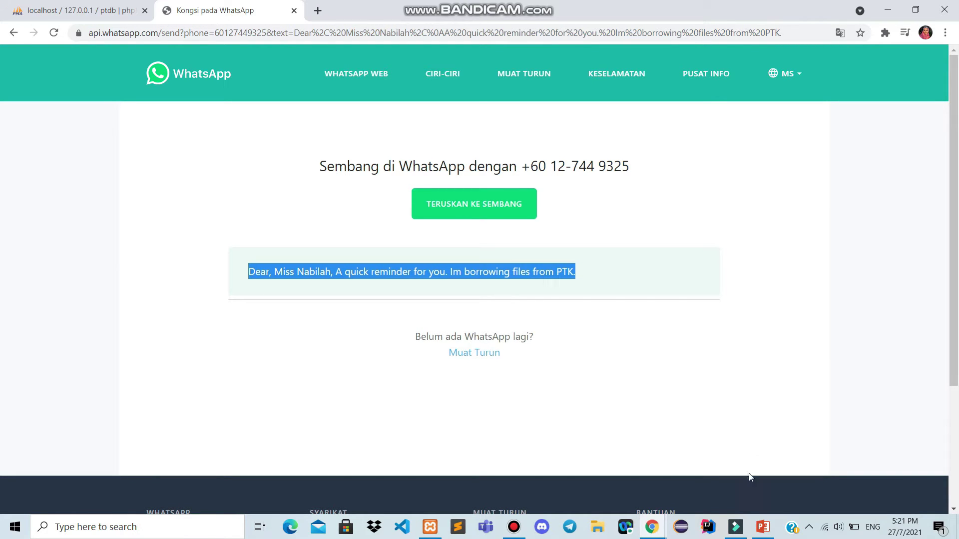
pyautogui.hotkey('alt', 'Left')
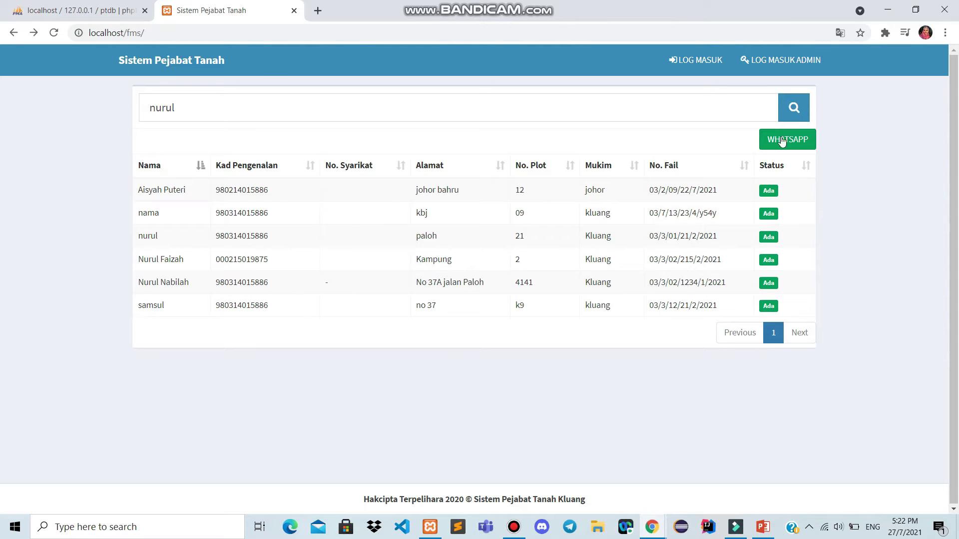
# Log in as admin with the saved username and the account password
pyautogui.click(772, 69)
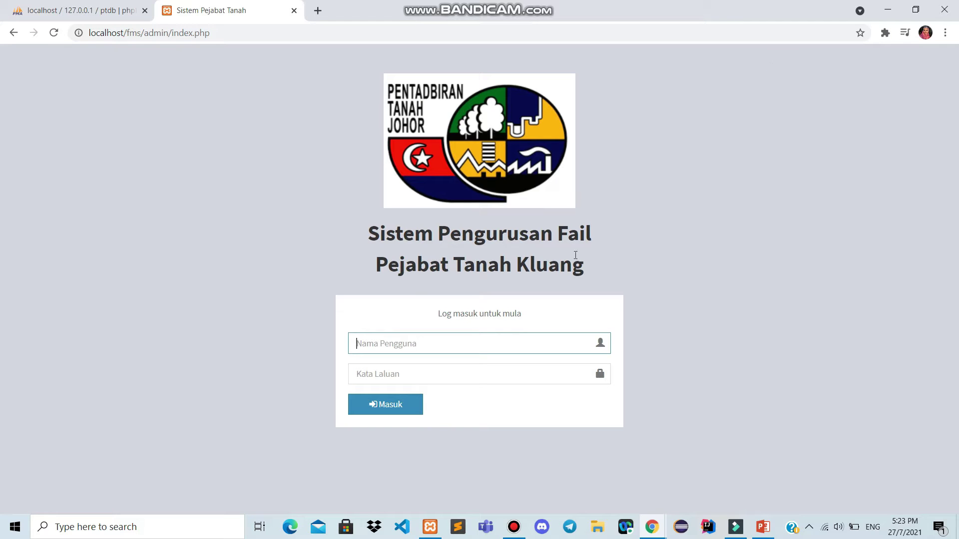
pyautogui.click(240, 29)
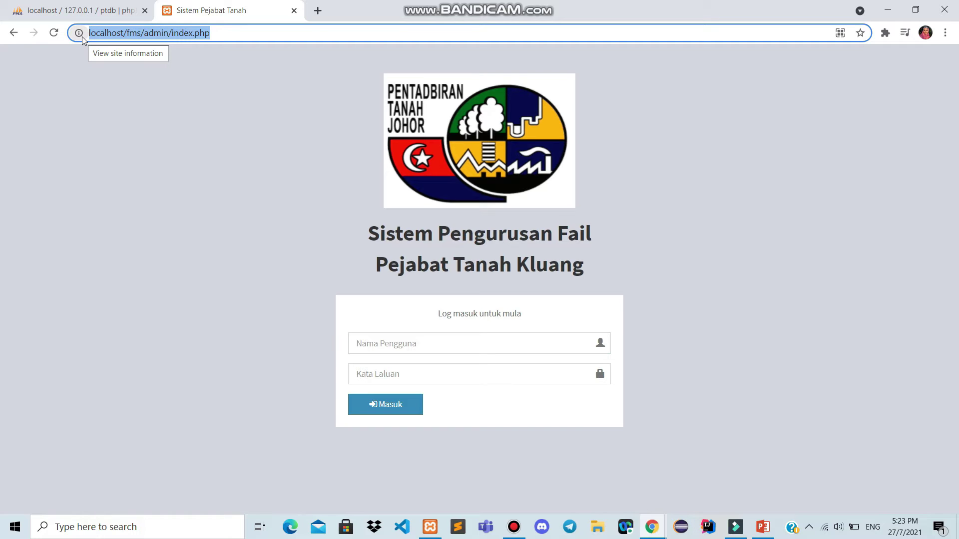
pyautogui.click(175, 229)
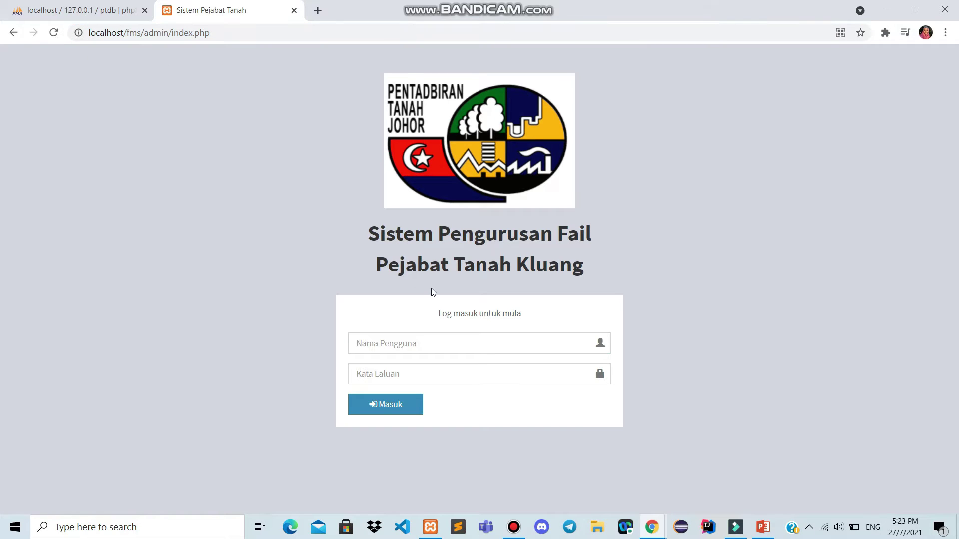
pyautogui.click(414, 349)
pyautogui.click(412, 409)
pyautogui.click(417, 370)
pyautogui.write('123456')
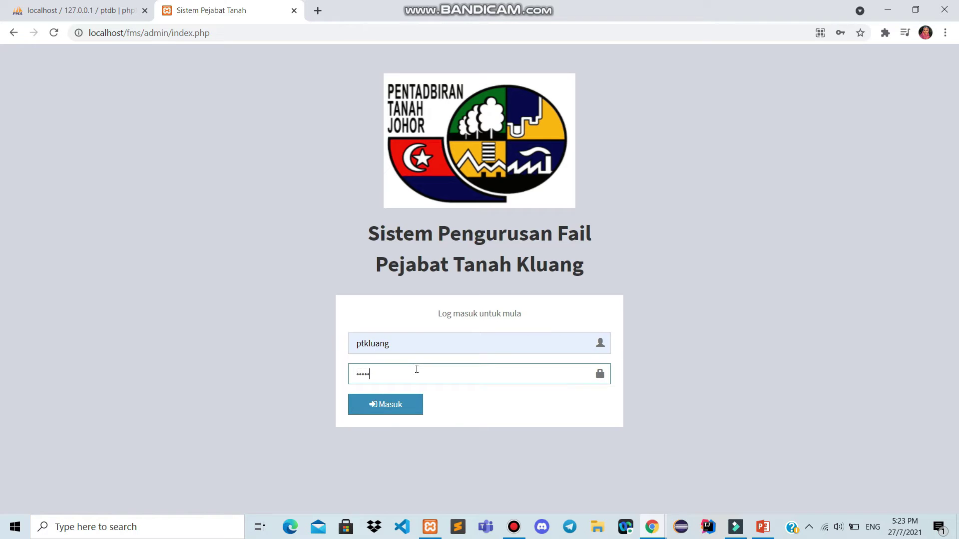
pyautogui.press('Return')
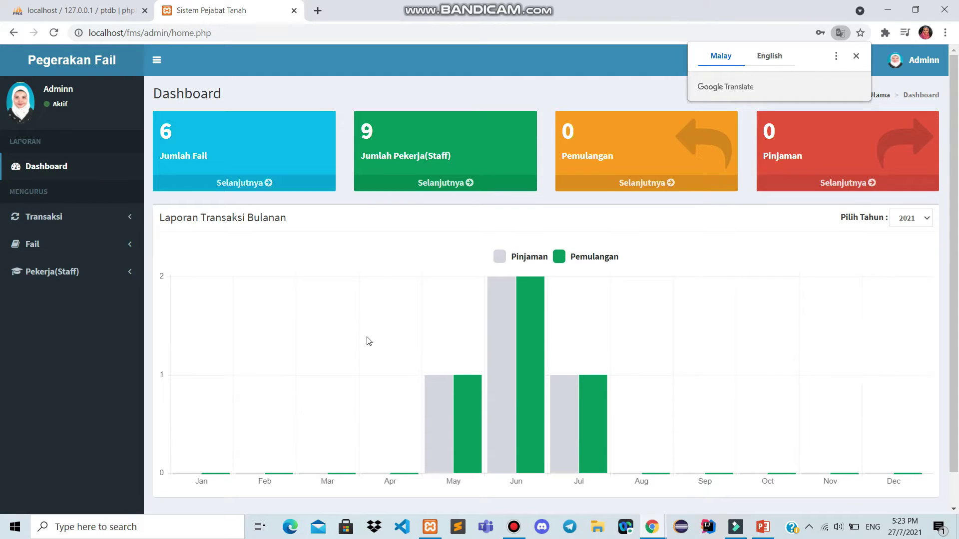
# Review the 2021 transaction chart and its year selector, then show the Adminn profile card
pyautogui.scroll(-1, 368, 341)
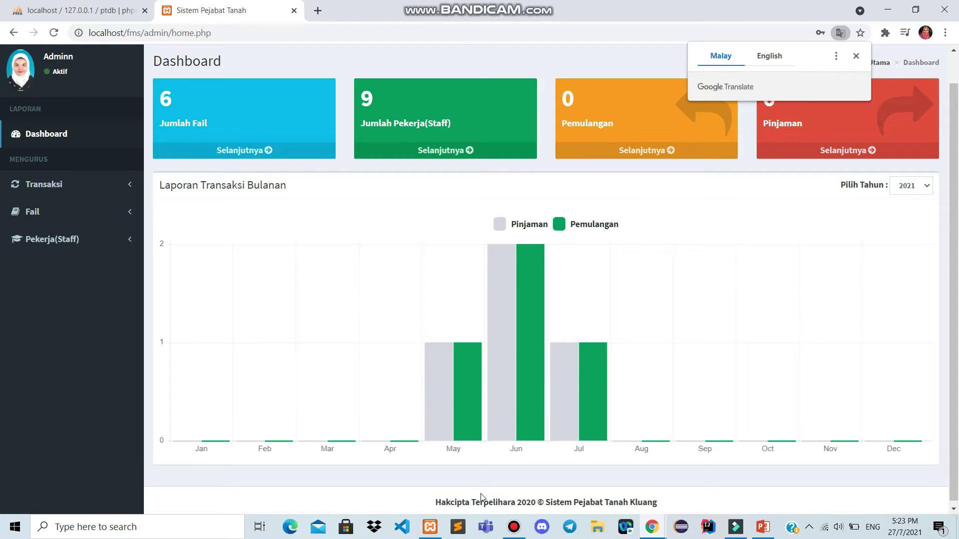
pyautogui.scroll(1, 448, 391)
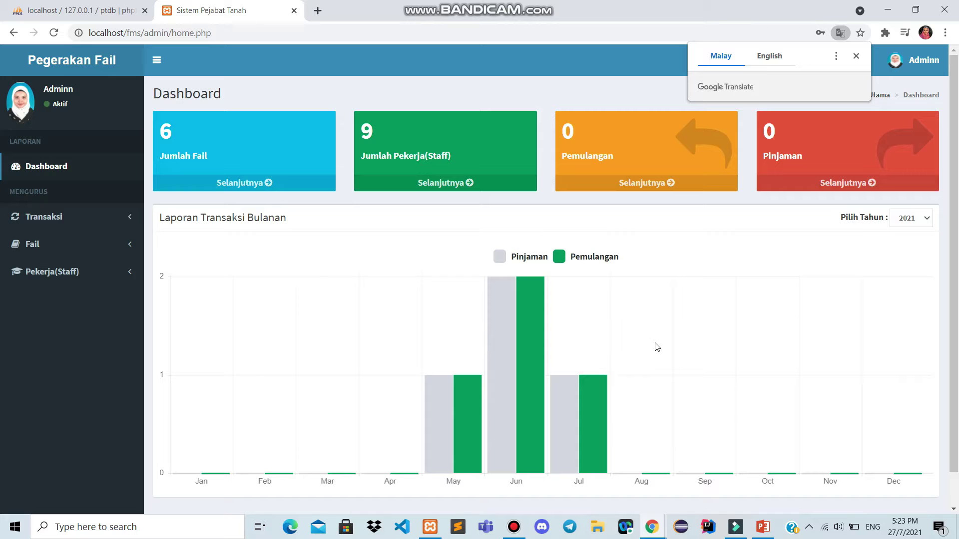
pyautogui.click(916, 218)
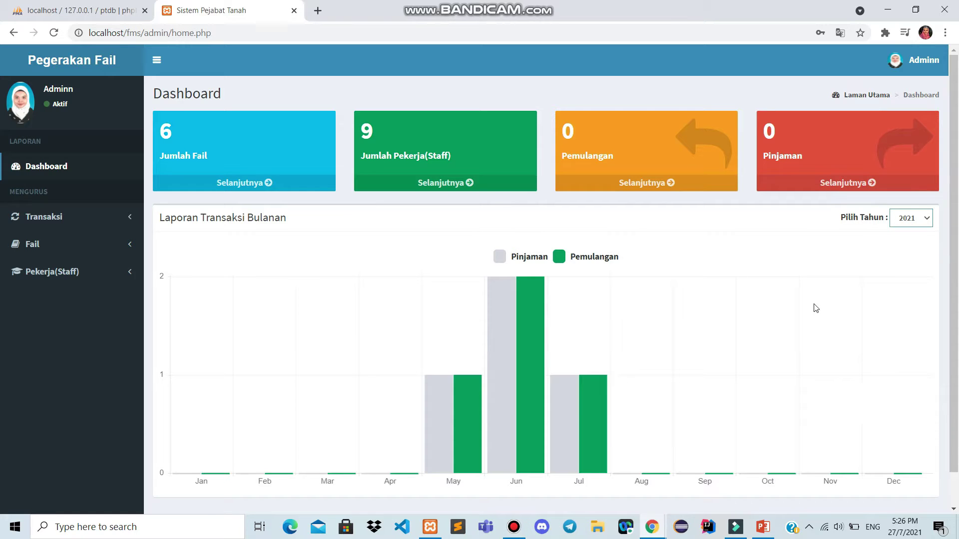
pyautogui.click(918, 59)
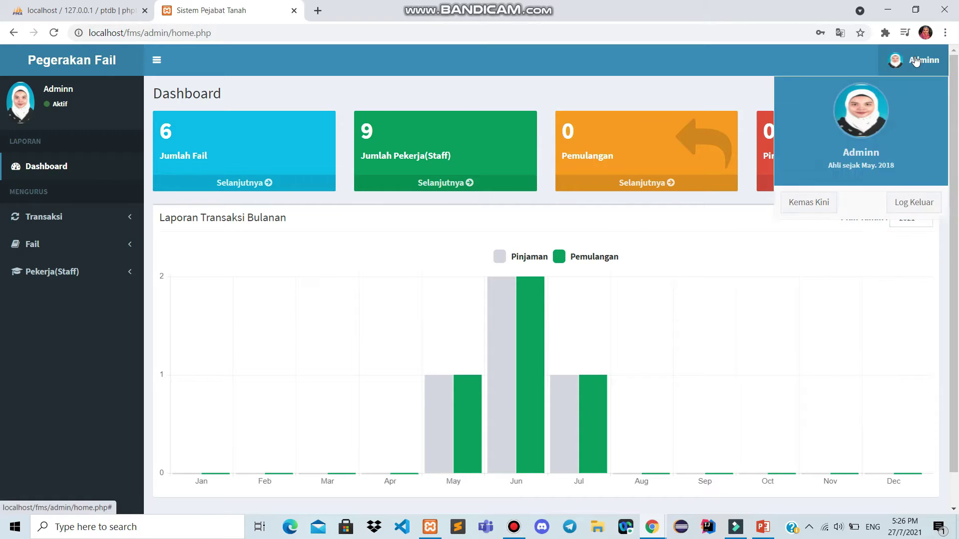
# Edit the profile to change the first name Adminn to Admin, confirm with the current password, and save
pyautogui.click(812, 206)
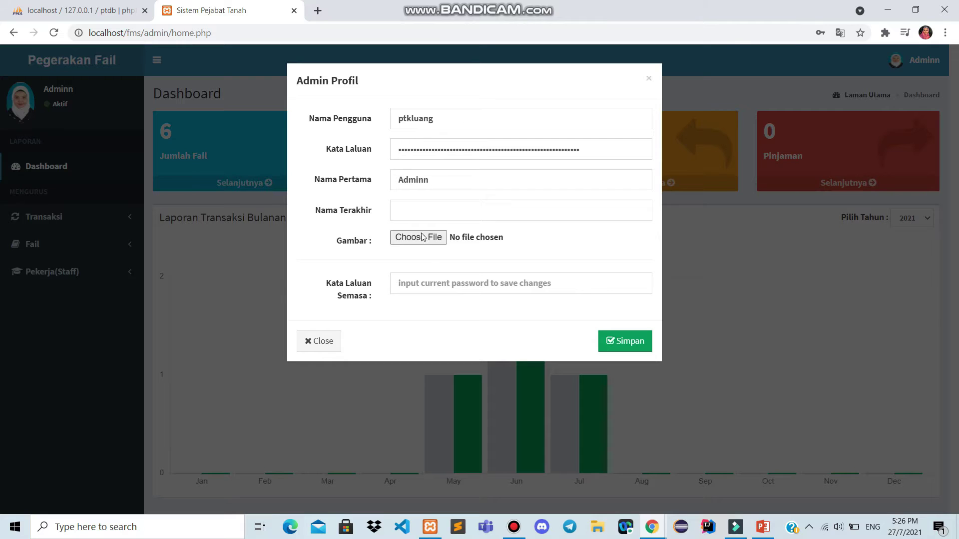
pyautogui.click(437, 283)
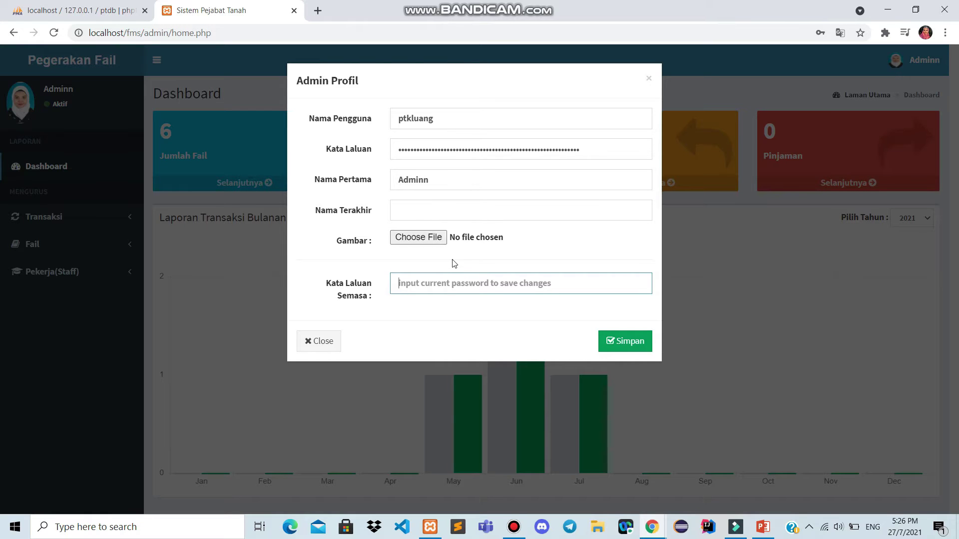
pyautogui.click(446, 124)
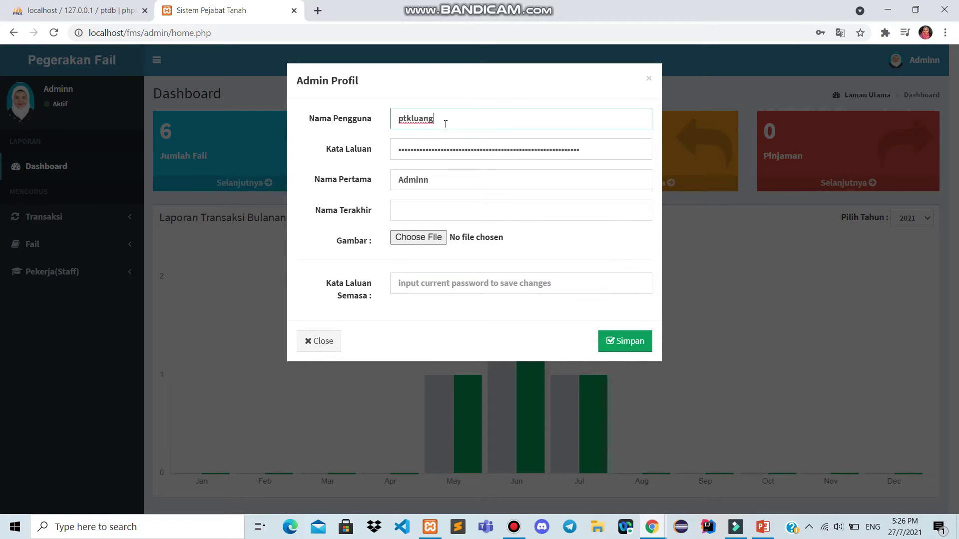
pyautogui.click(434, 183)
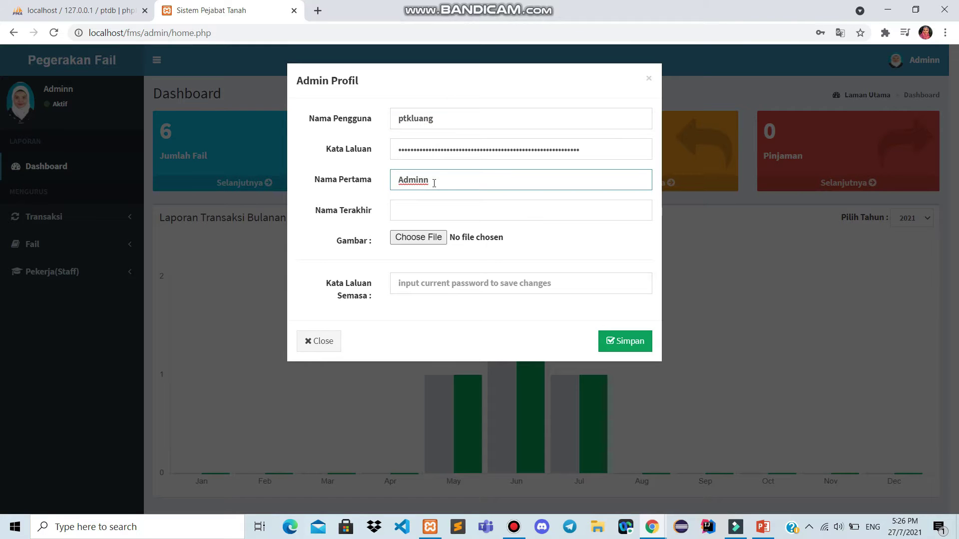
pyautogui.press('BackSpace')
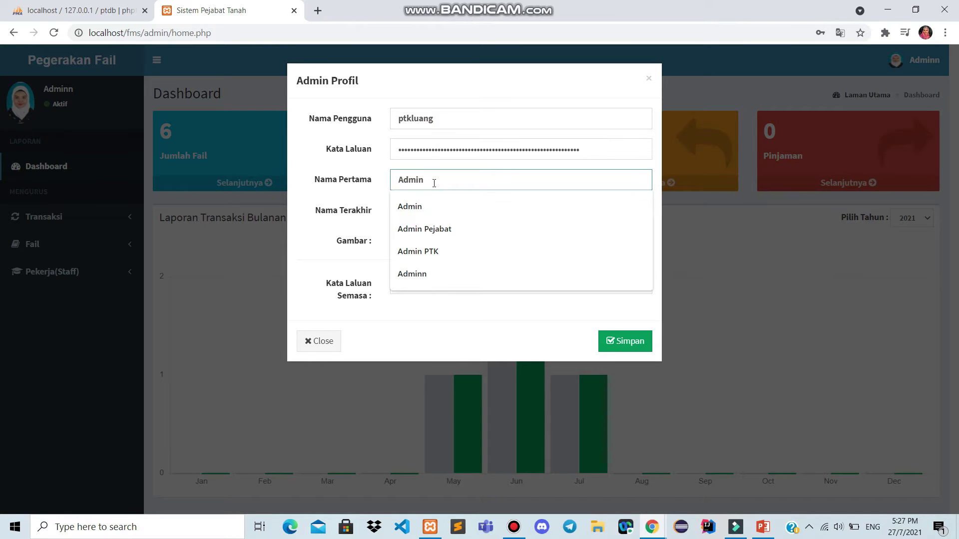
pyautogui.click(410, 310)
pyautogui.click(454, 283)
pyautogui.write('p')
pyautogui.write('•••••••')
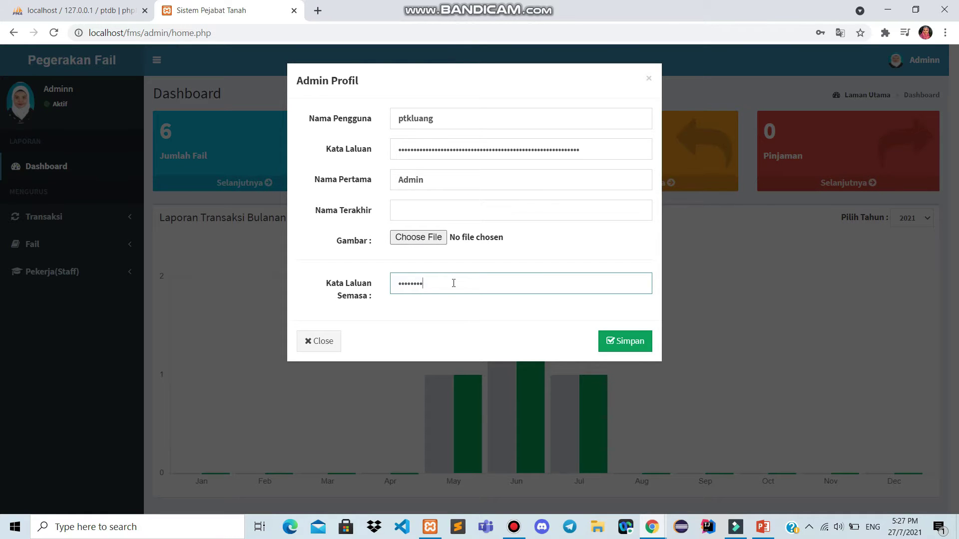
pyautogui.click(617, 344)
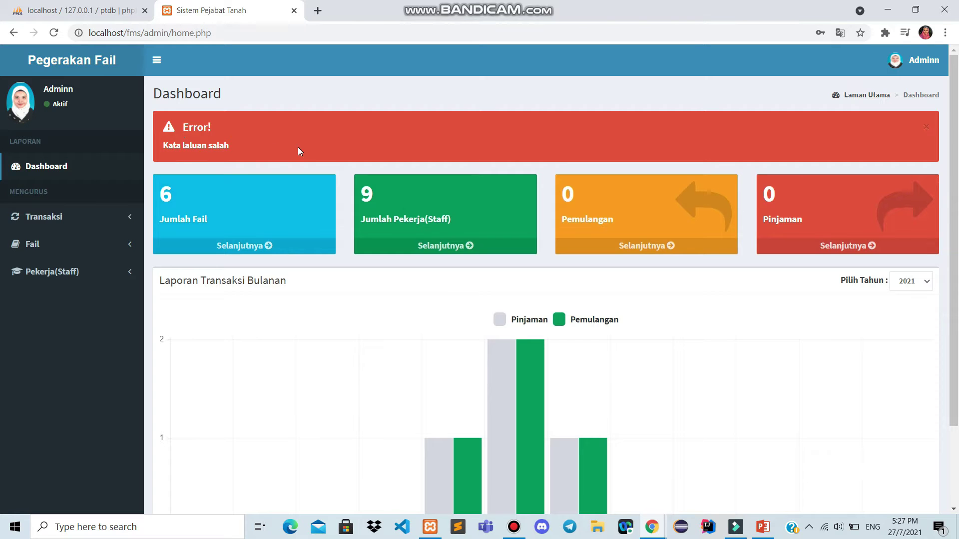
# Redo the first-name fix to Admin with the current password and verify the sidebar reads Admin
pyautogui.click(917, 63)
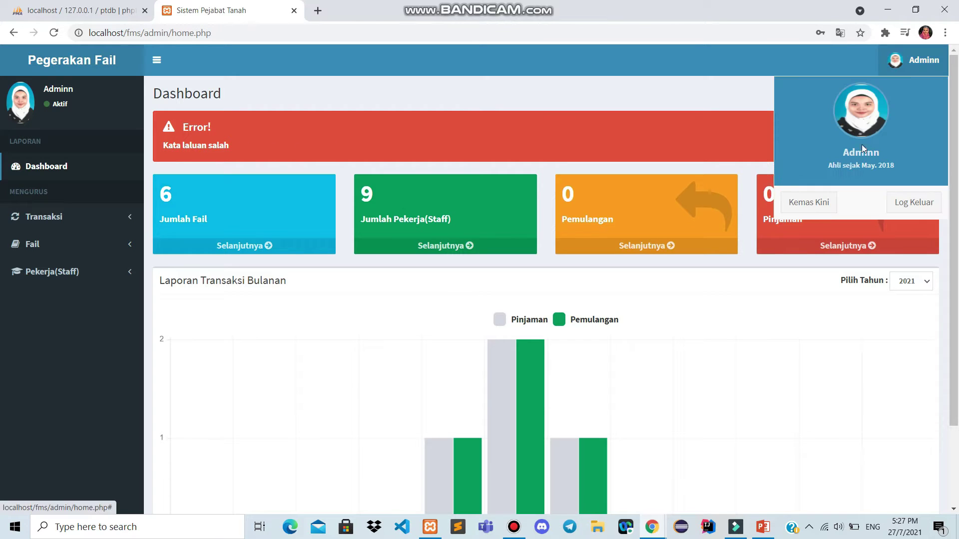
pyautogui.click(809, 203)
pyautogui.click(438, 183)
pyautogui.press('BackSpace')
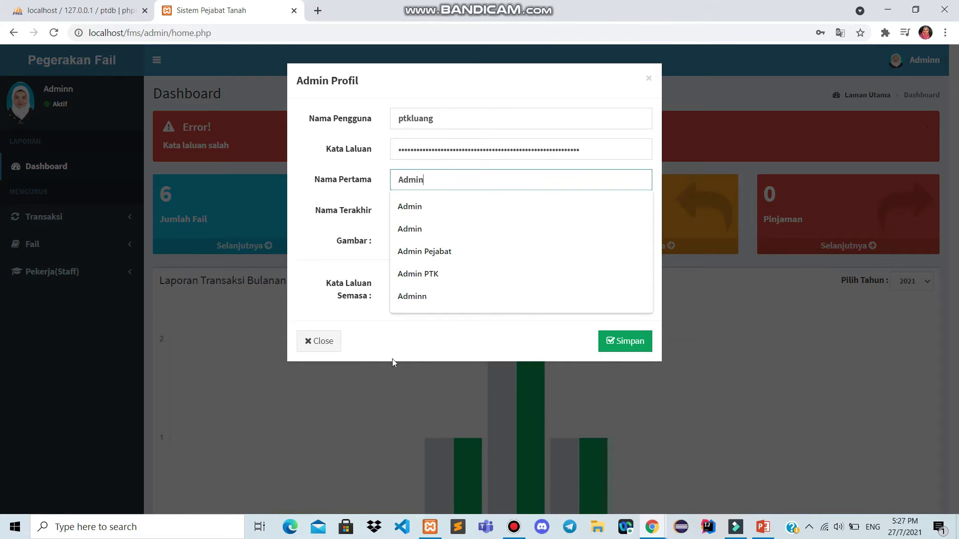
pyautogui.click(425, 288)
pyautogui.write('••')
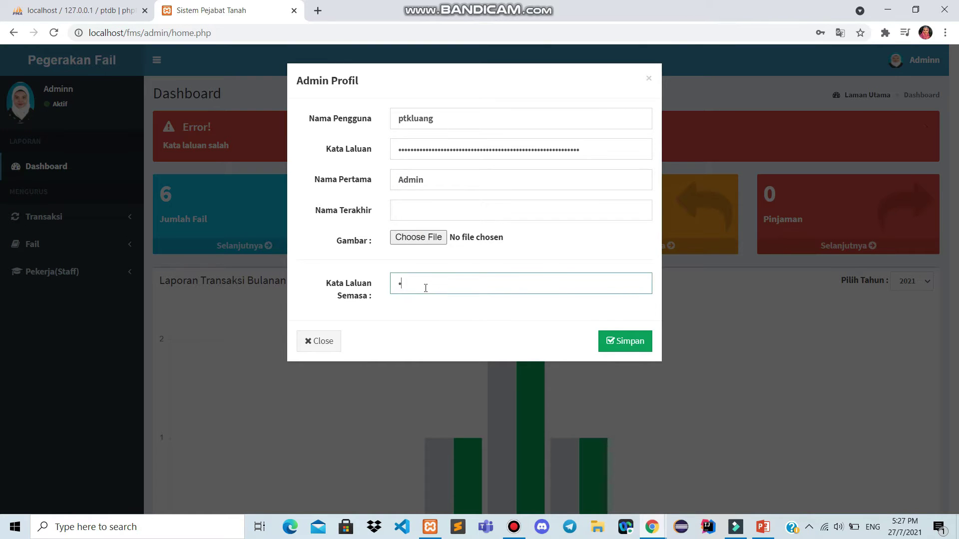
pyautogui.write('••••••')
pyautogui.press('Return')
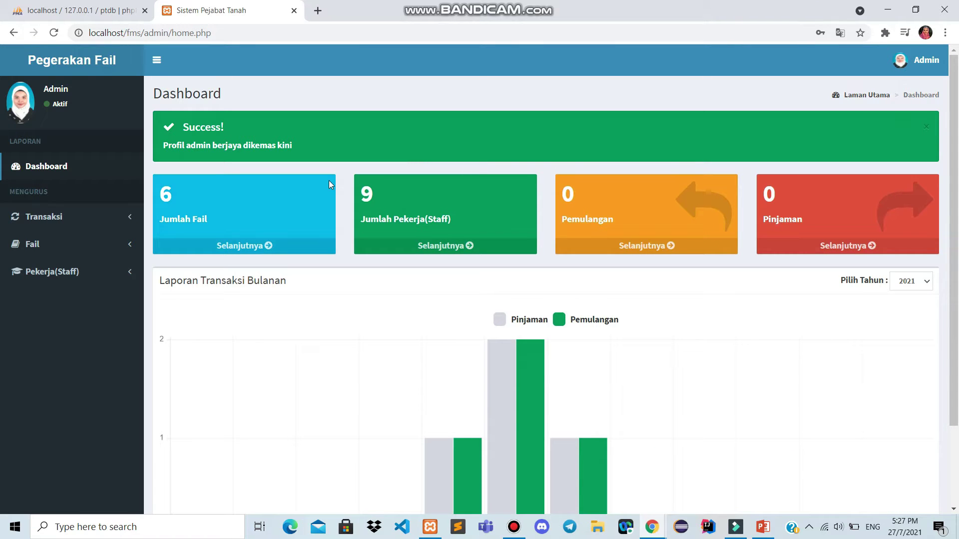
pyautogui.moveTo(43, 89); pyautogui.dragTo(81, 85)
# Open the full file list and set the Mukim filter to show all mukims
pyautogui.click(112, 250)
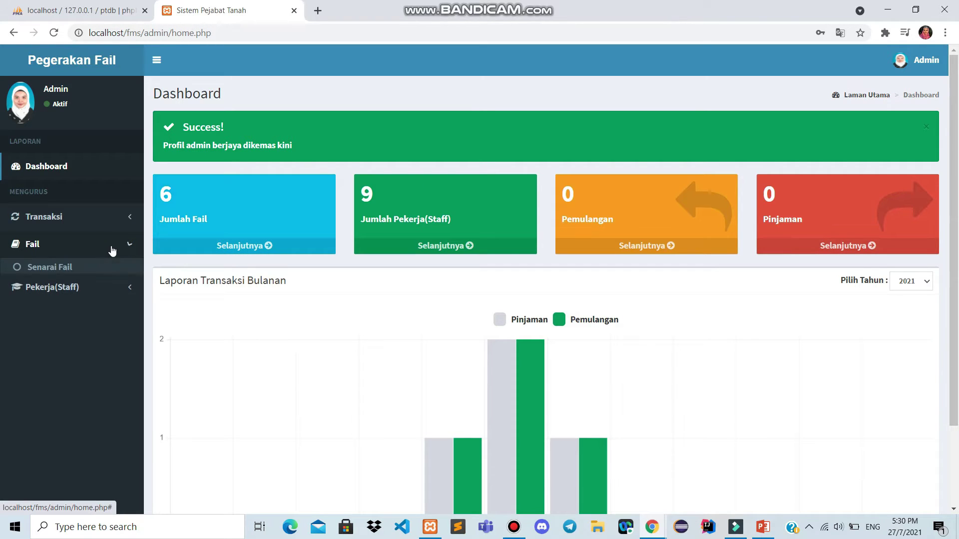
pyautogui.click(85, 268)
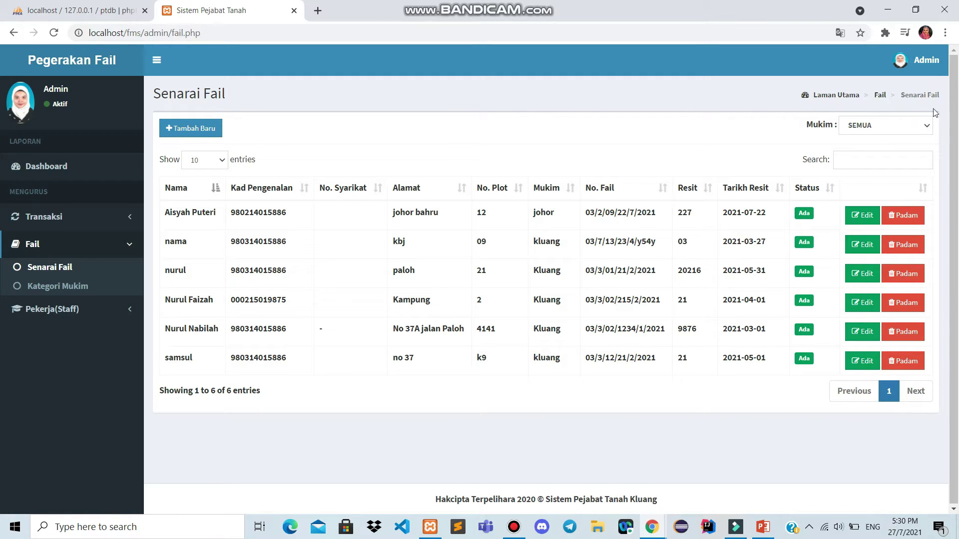
pyautogui.click(922, 128)
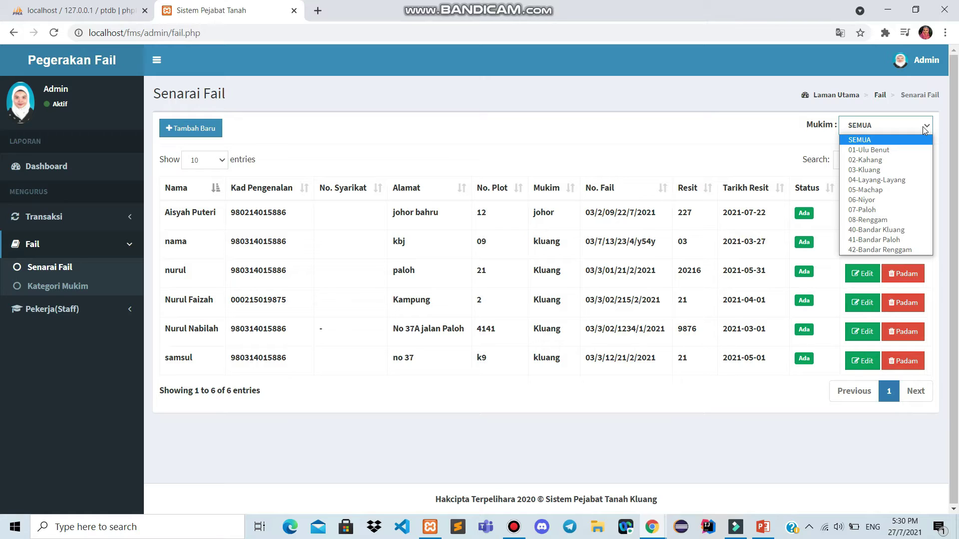
pyautogui.click(907, 159)
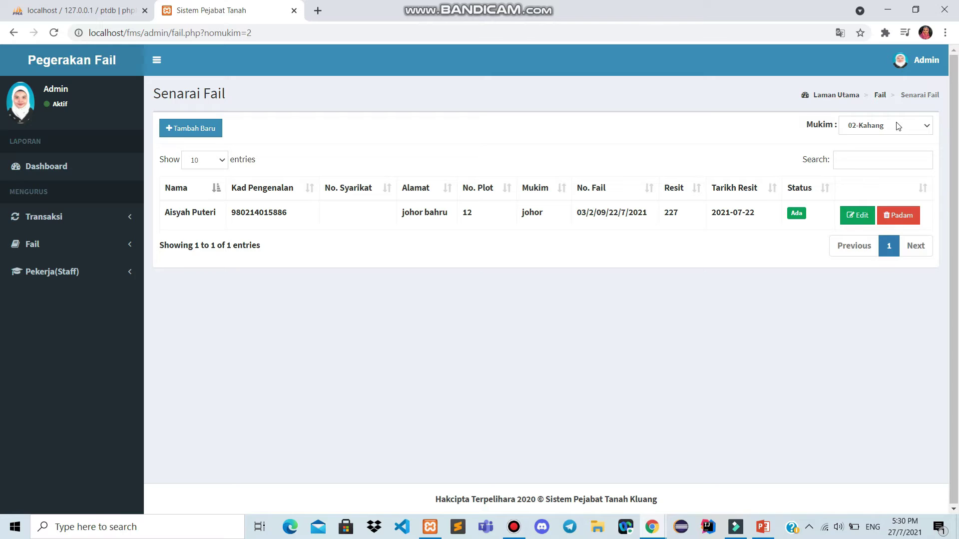
pyautogui.click(899, 126)
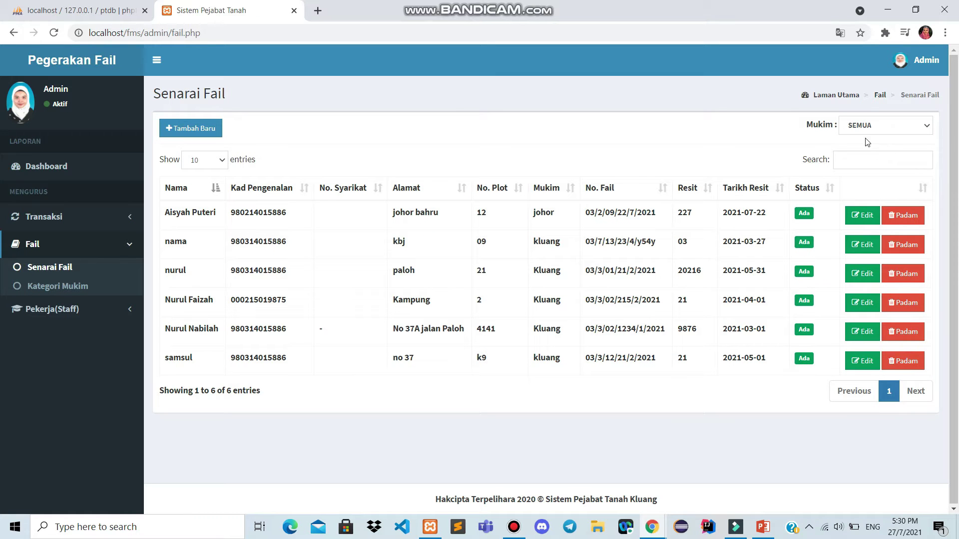
# Search the file list for 'johor', then change the search term to 'paloh'
pyautogui.click(856, 160)
pyautogui.write('j')
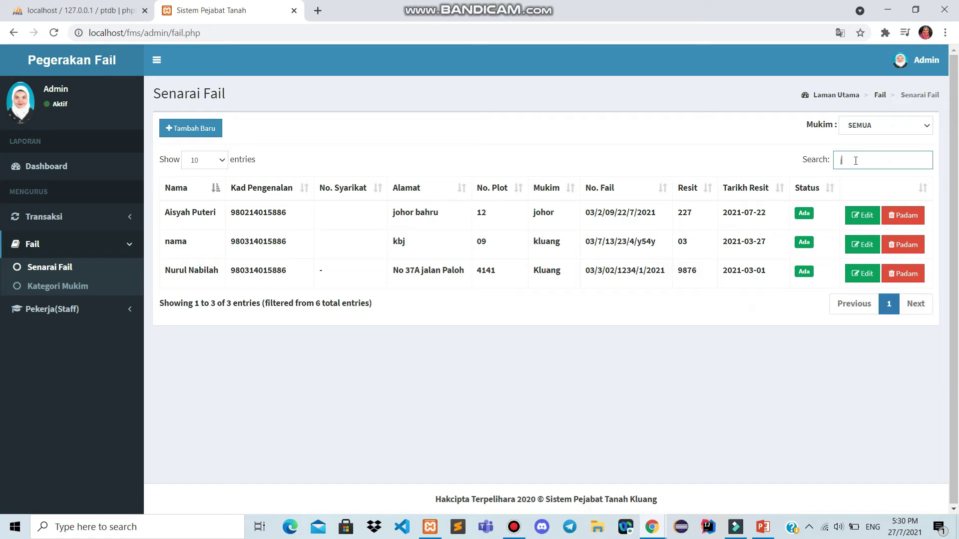
pyautogui.write('ohor')
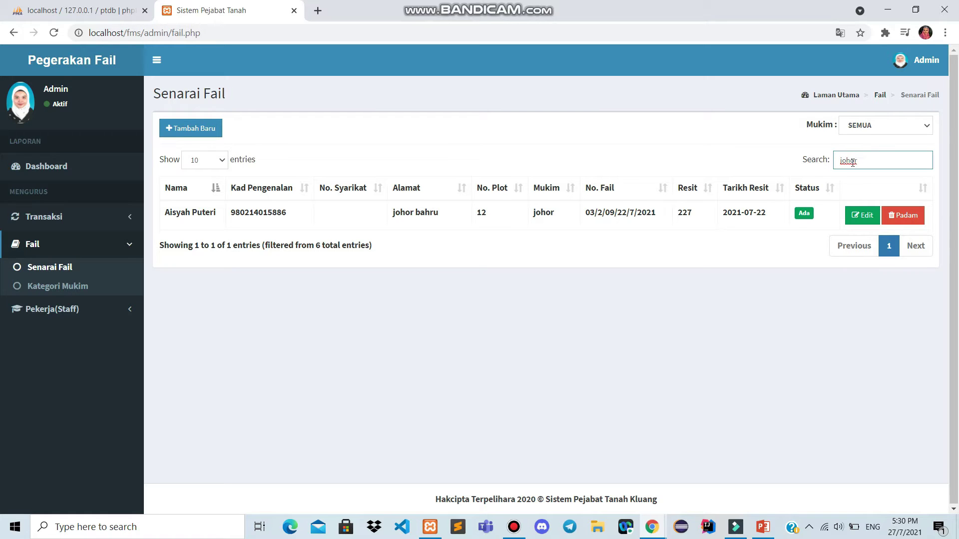
pyautogui.doubleClick(851, 162)
pyautogui.write('paloh')
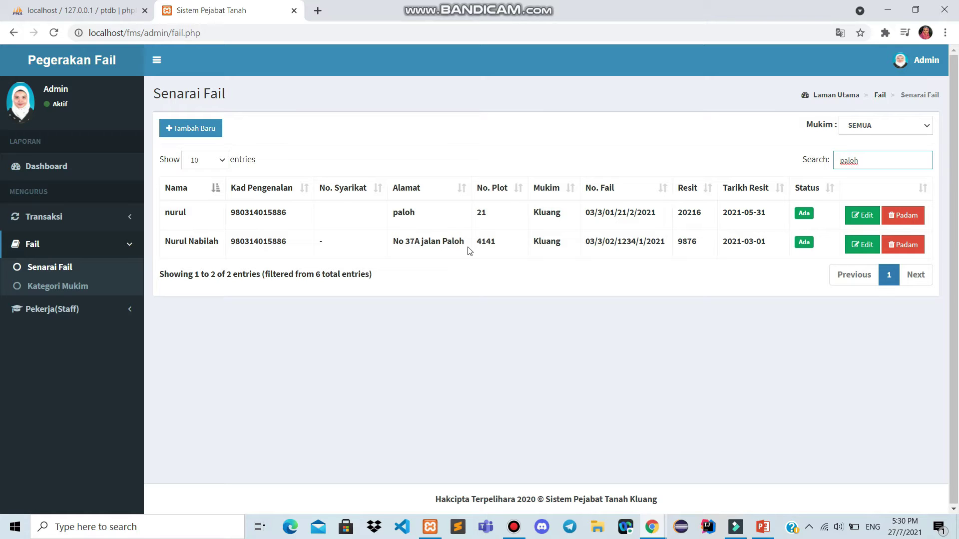
# Start a new file record and enter the owner's name, identity card number and address
pyautogui.click(205, 127)
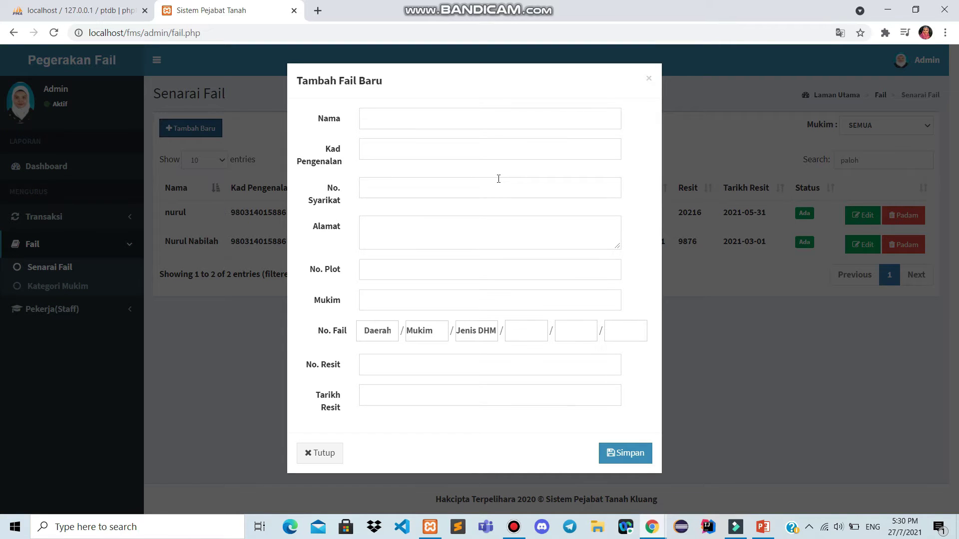
pyautogui.click(445, 115)
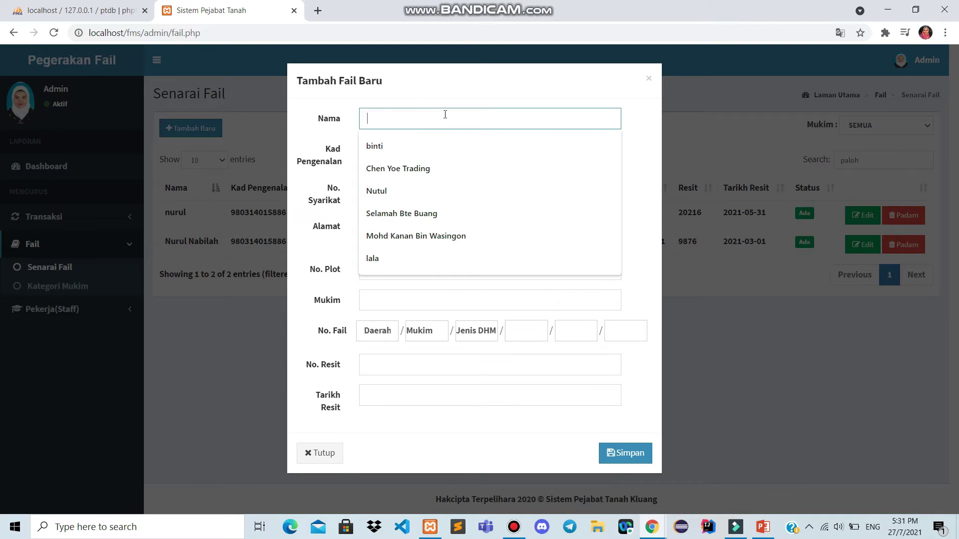
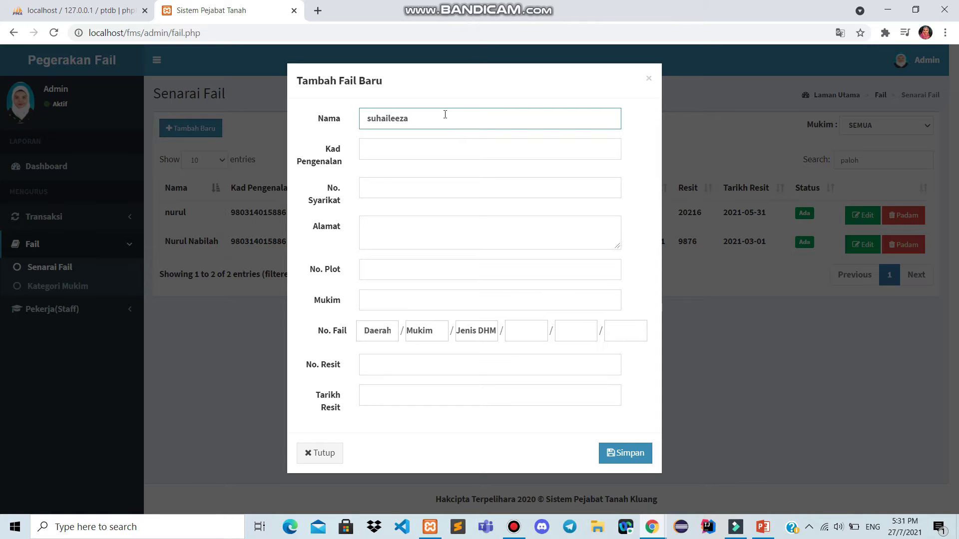
pyautogui.click(422, 151)
pyautogui.write('1234567')
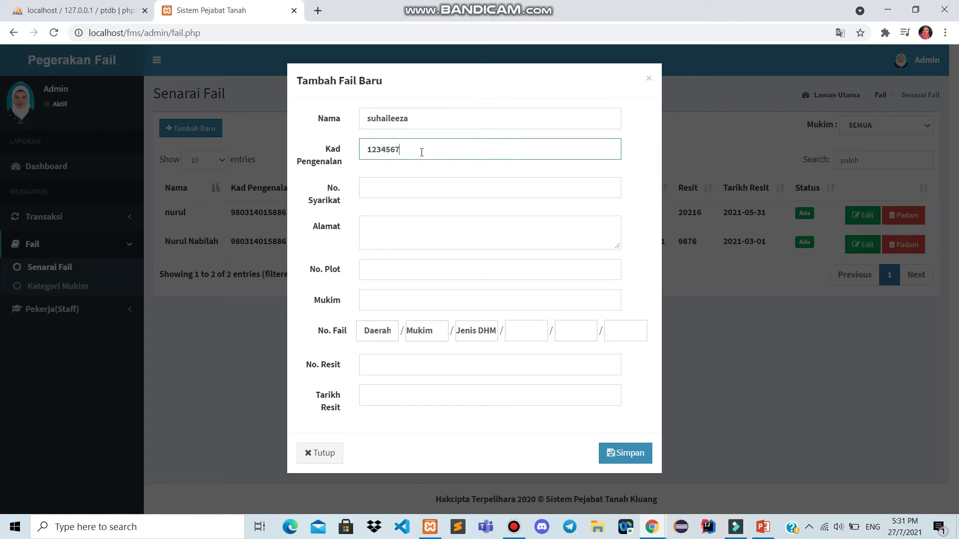
pyautogui.write('890123')
pyautogui.click(401, 187)
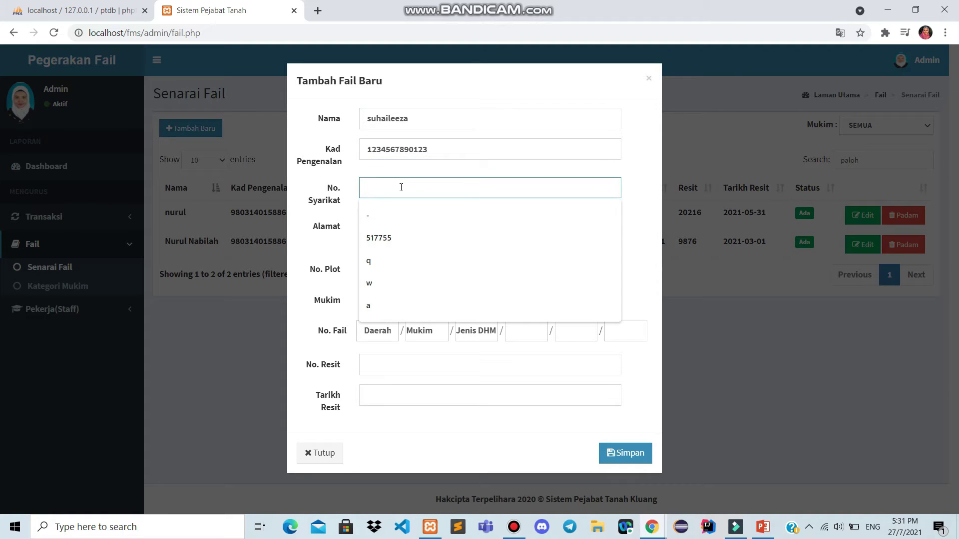
pyautogui.click(385, 228)
pyautogui.write('kliuang')
# Enter plot 12, mukim kahang and file number 03-Kluang / 02-Kahang / 10 MG.C / 27/7/2021
pyautogui.click(376, 274)
pyautogui.write('12')
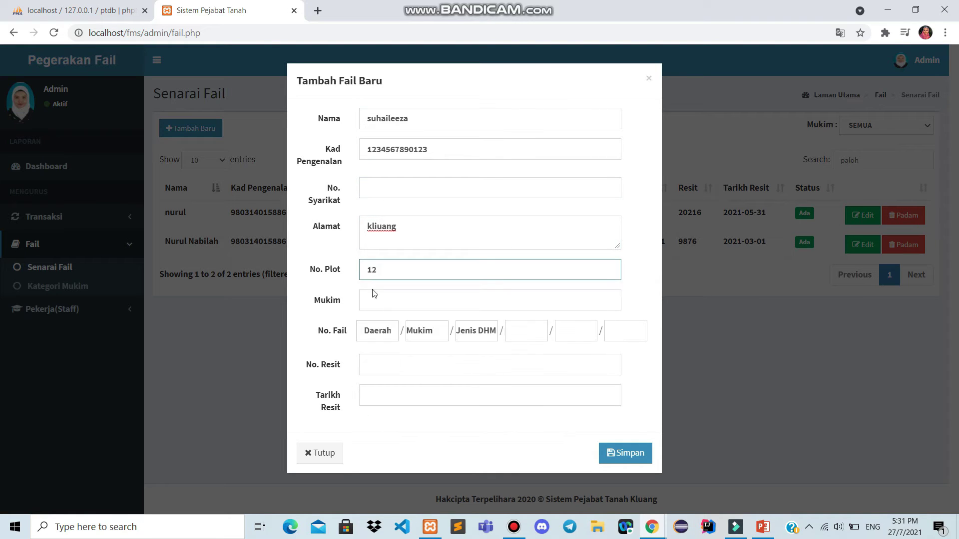
pyautogui.click(369, 302)
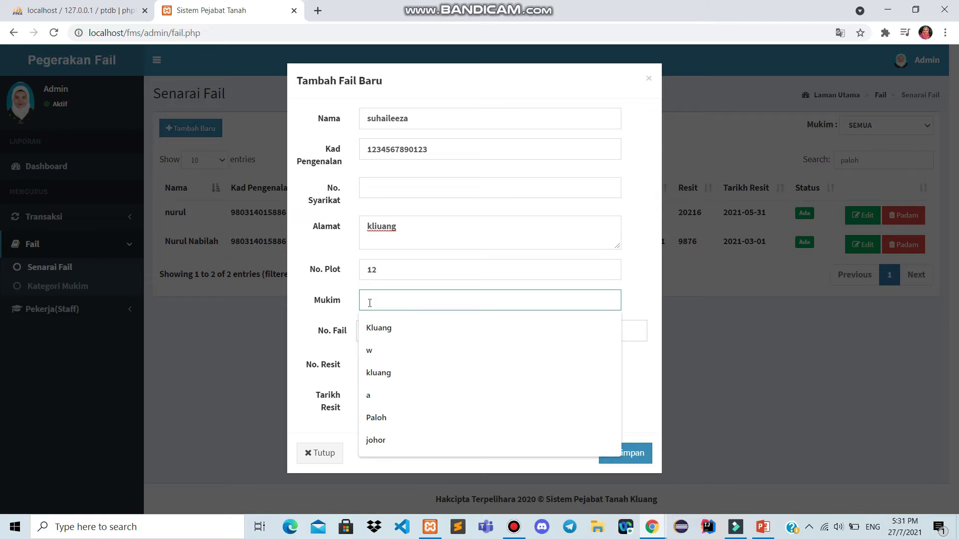
pyautogui.write('kahang')
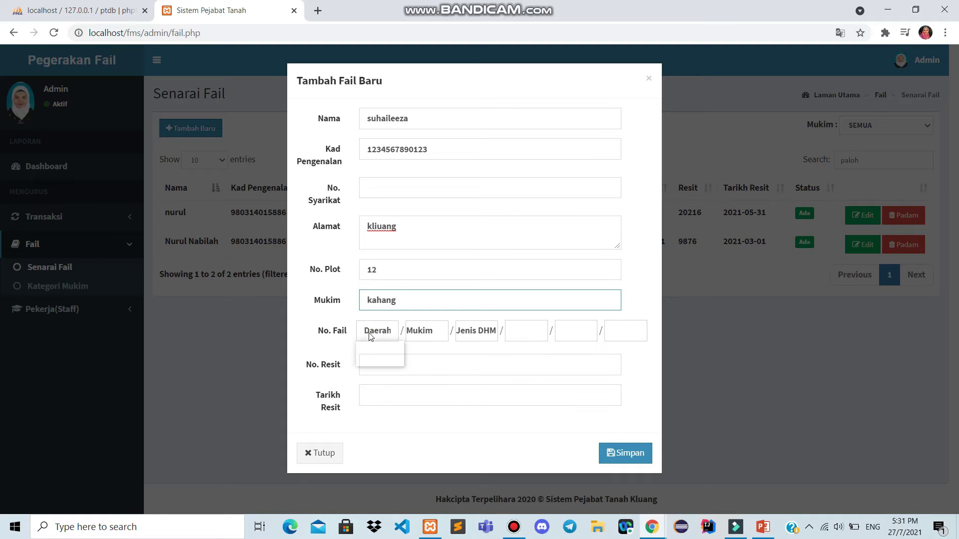
pyautogui.click(376, 360)
pyautogui.click(427, 332)
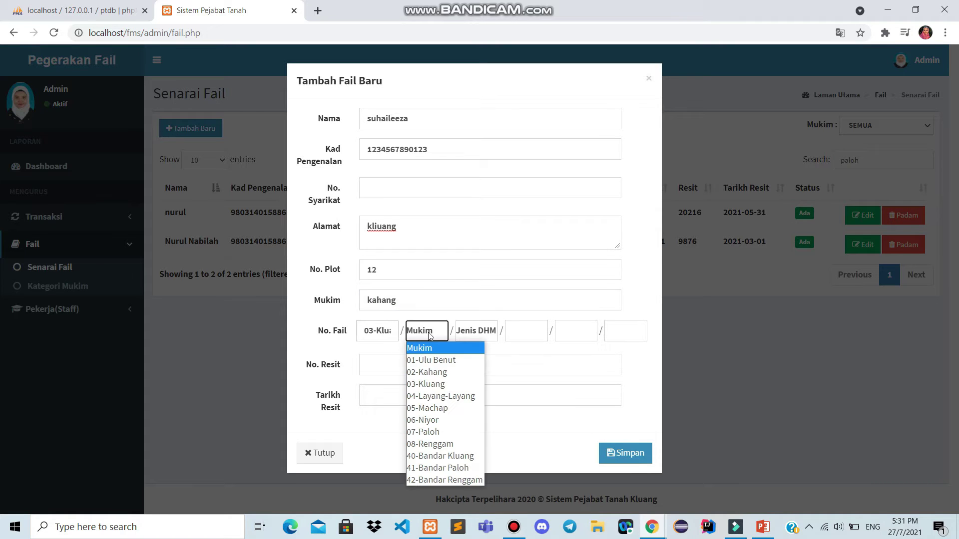
pyautogui.click(427, 372)
pyautogui.click(467, 333)
pyautogui.click(484, 209)
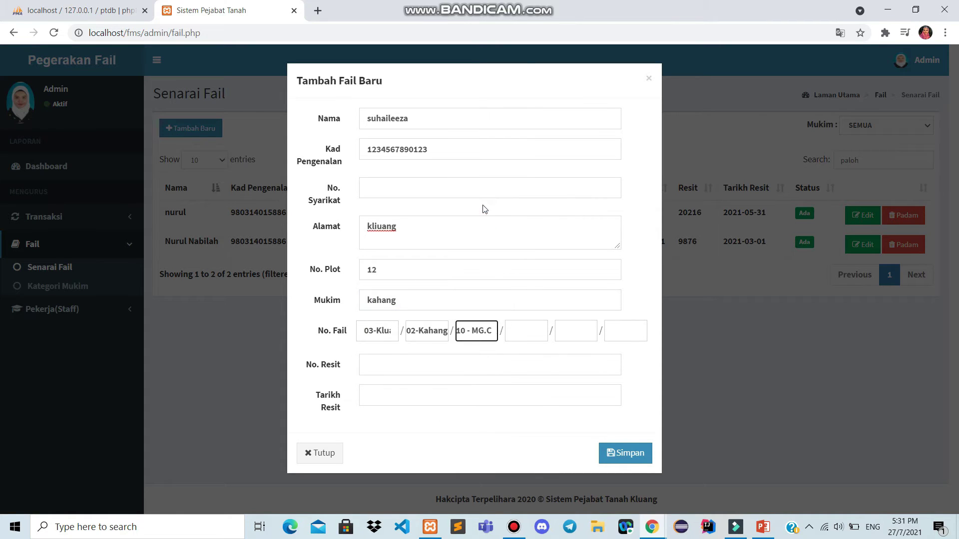
pyautogui.click(526, 325)
pyautogui.write('27')
pyautogui.press('Tab')
pyautogui.write('7')
pyautogui.write('2021')
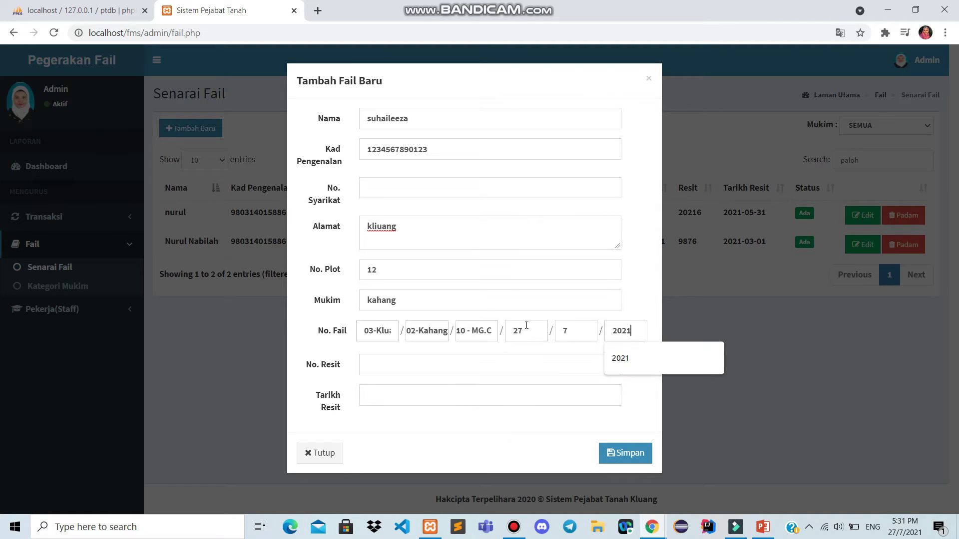
# Set receipt number 277 dated 27 July 2021 and save the new record
pyautogui.click(405, 362)
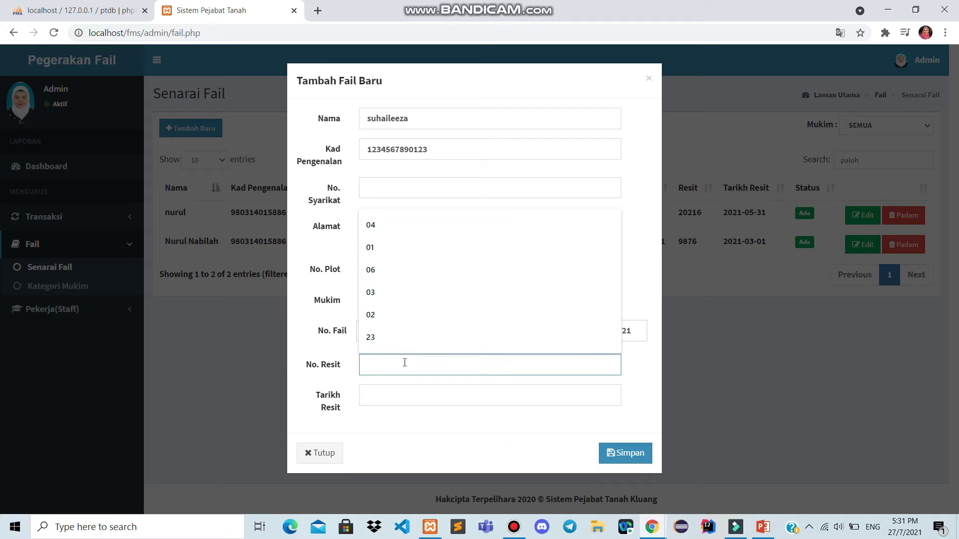
pyautogui.write('b')
pyautogui.press('BackSpace')
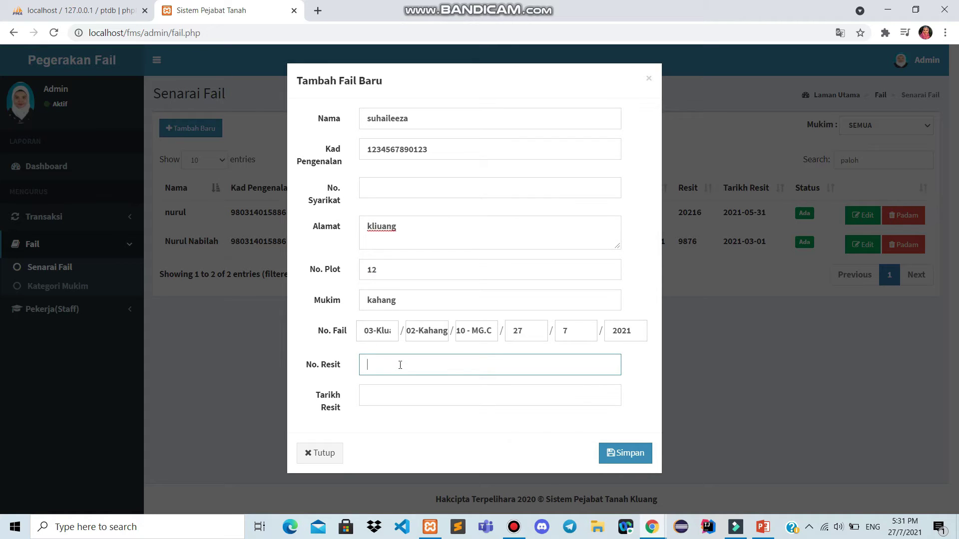
pyautogui.write('277')
pyautogui.click(380, 398)
pyautogui.click(418, 278)
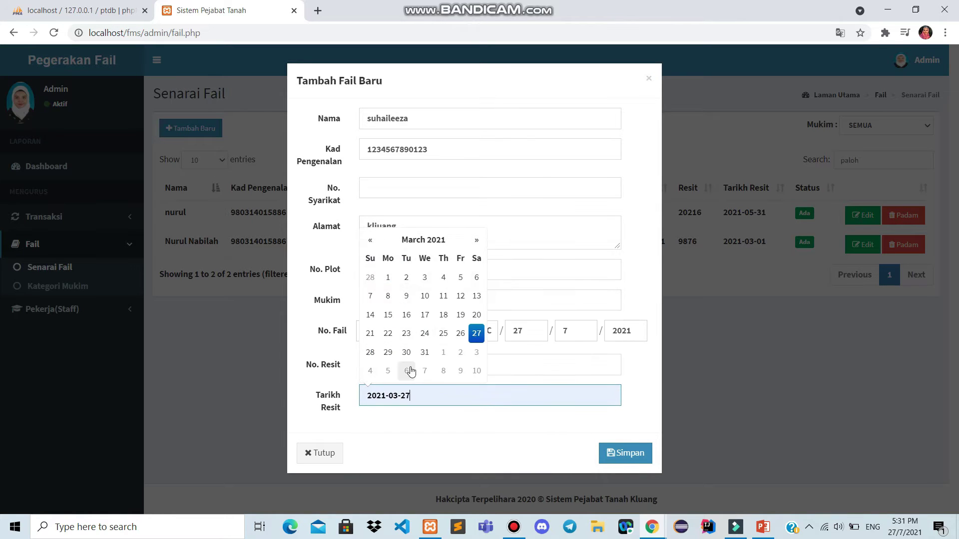
pyautogui.click(476, 241)
pyautogui.click(474, 245)
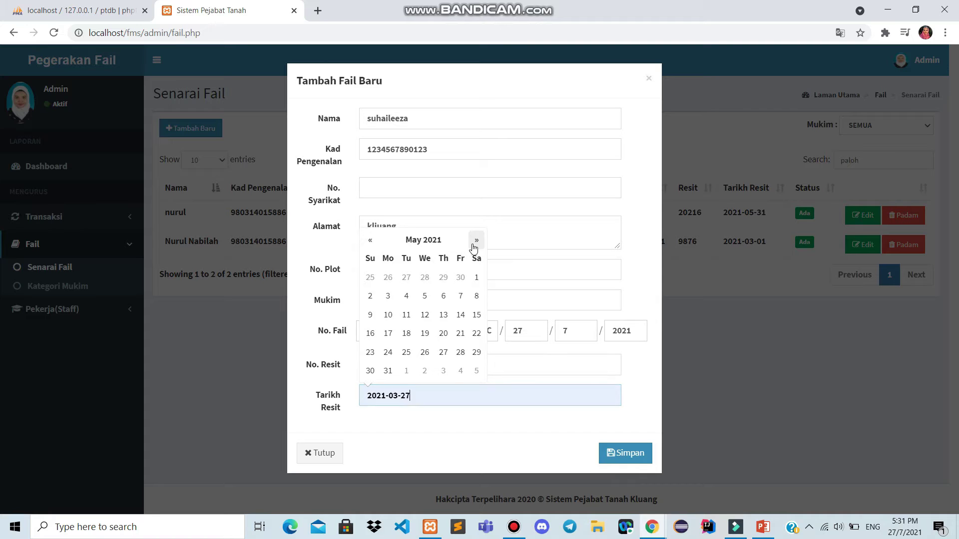
pyautogui.click(473, 244)
pyautogui.click(474, 245)
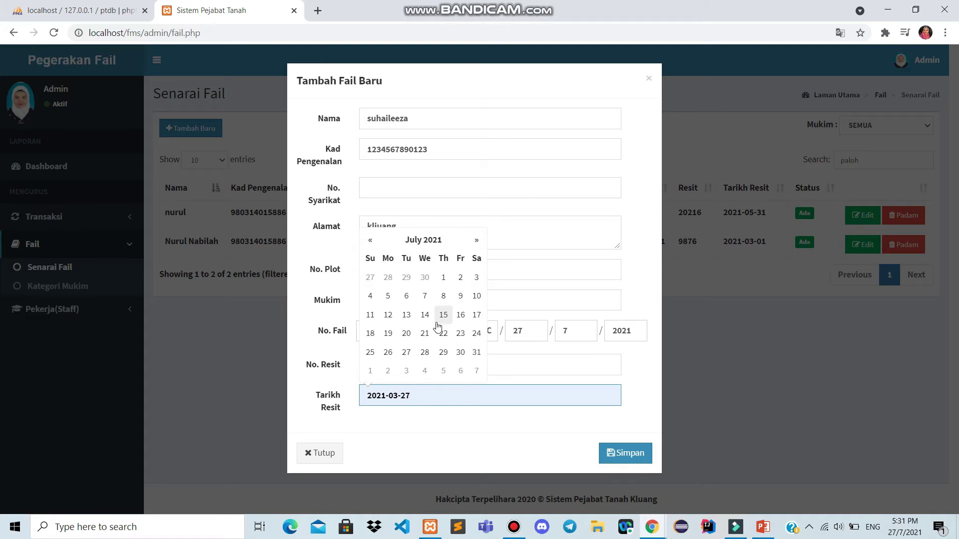
pyautogui.click(406, 352)
pyautogui.click(624, 459)
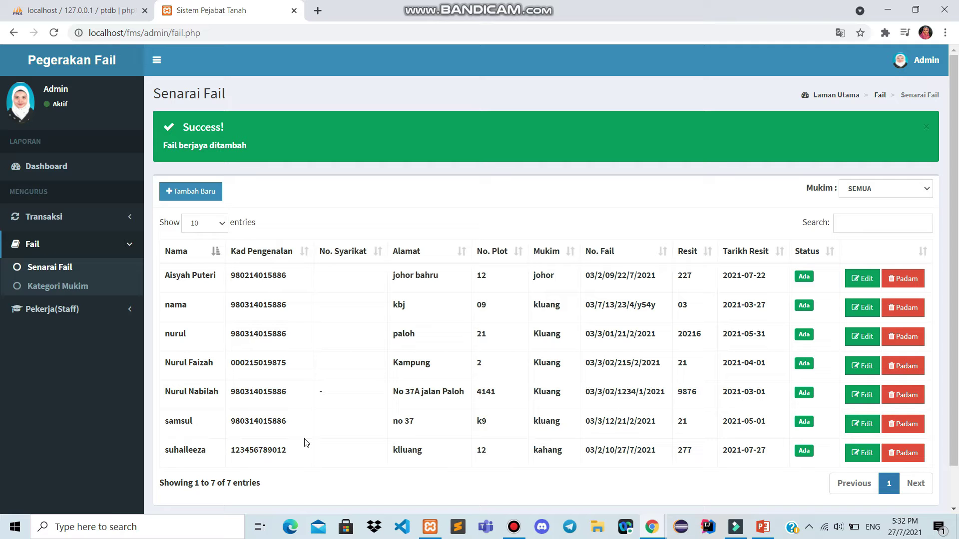
# Append the rest of the owner's name to the new Kahang file and save the update
pyautogui.click(853, 457)
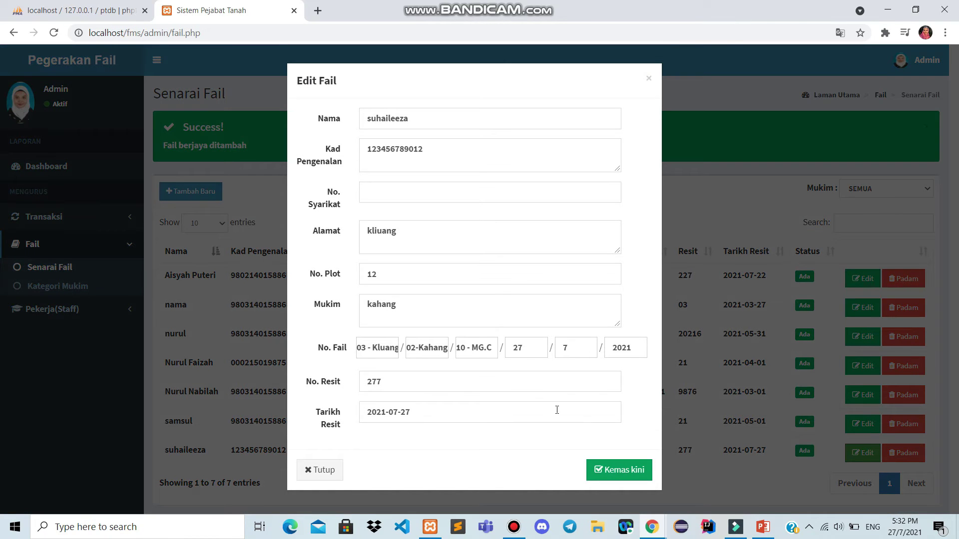
pyautogui.click(419, 120)
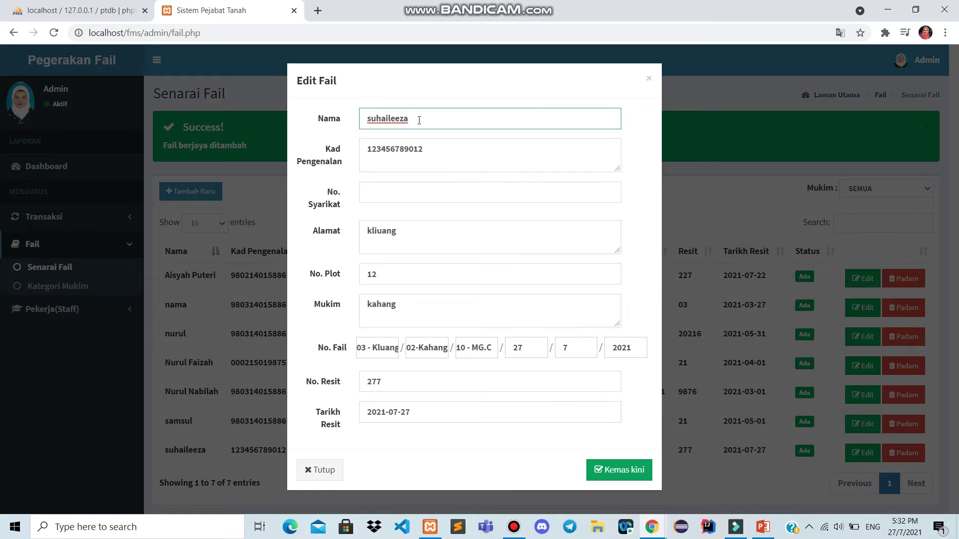
pyautogui.click(644, 470)
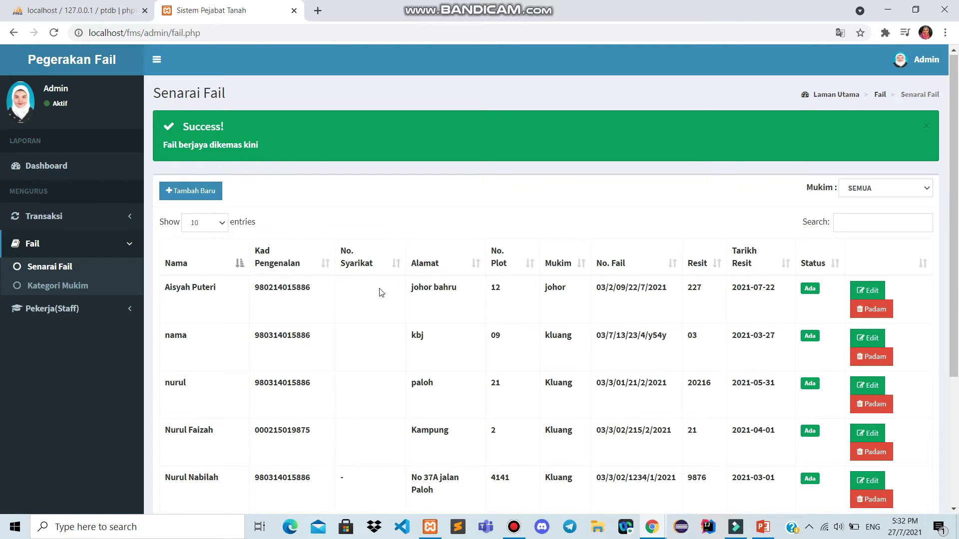
pyautogui.scroll(-3, 381, 292)
# Delete the new Kahang file from the list and check the ptdb database in phpMyAdmin
pyautogui.scroll(-1, 381, 291)
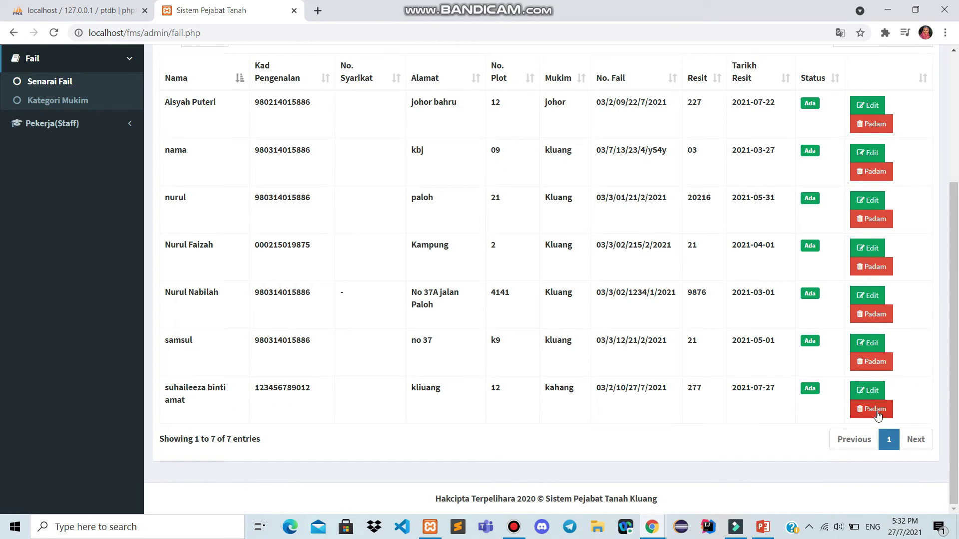
pyautogui.click(878, 415)
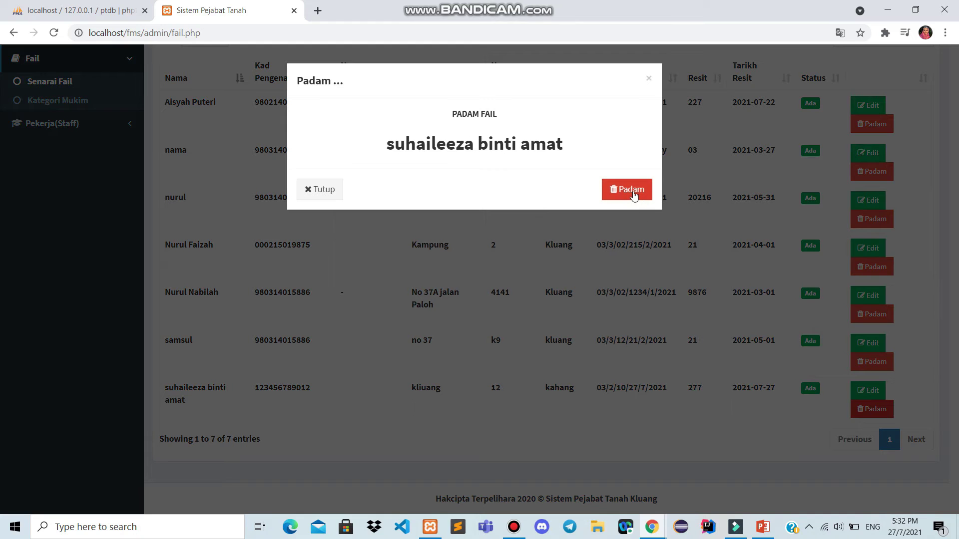
pyautogui.click(630, 191)
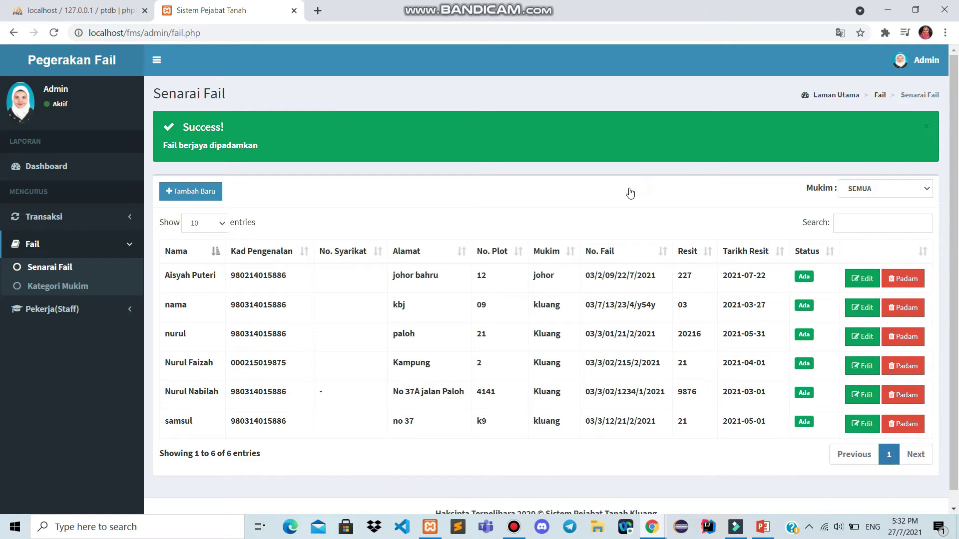
pyautogui.click(115, 10)
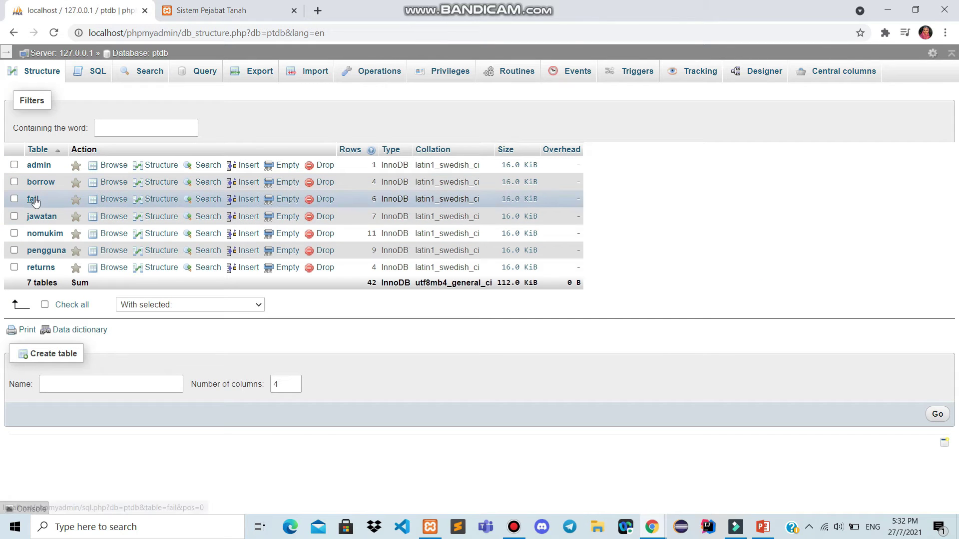
pyautogui.click(33, 200)
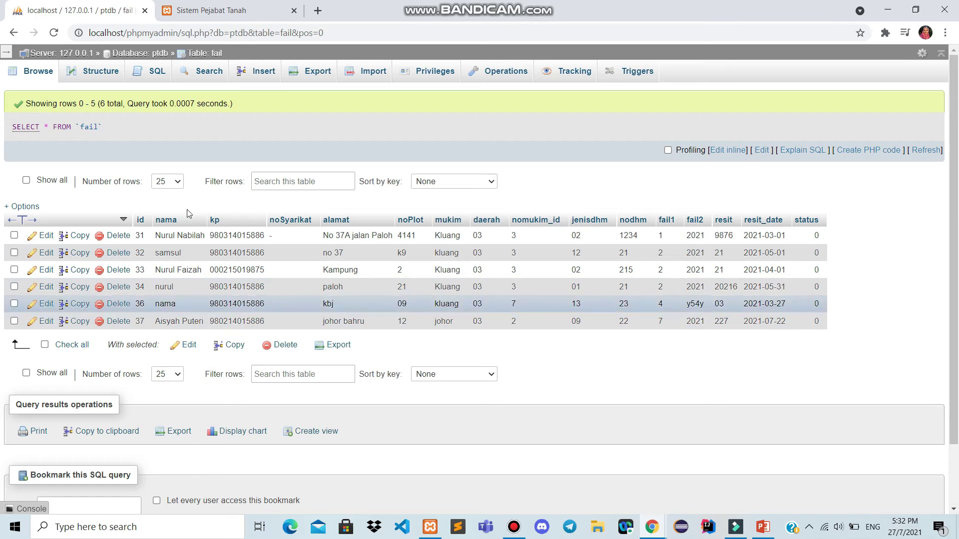
pyautogui.click(228, 10)
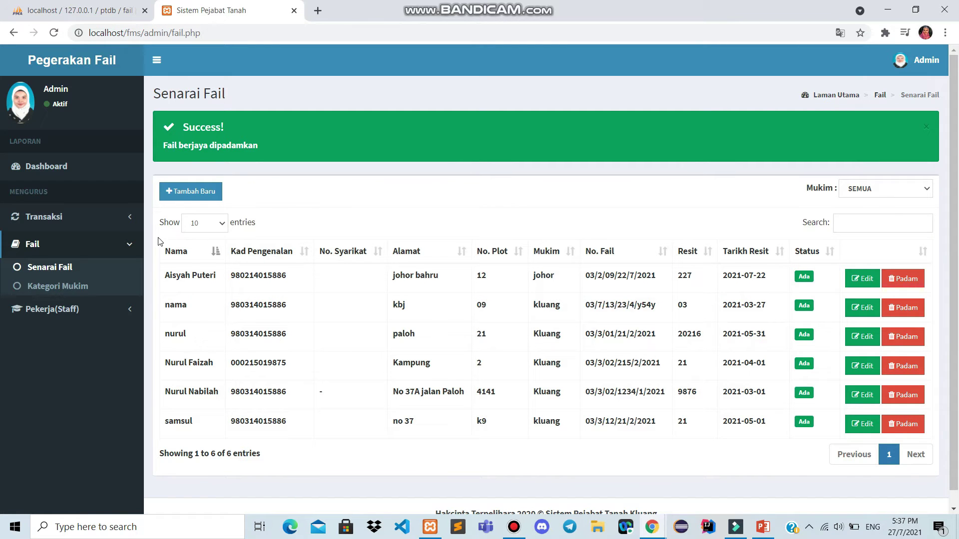
pyautogui.click(95, 286)
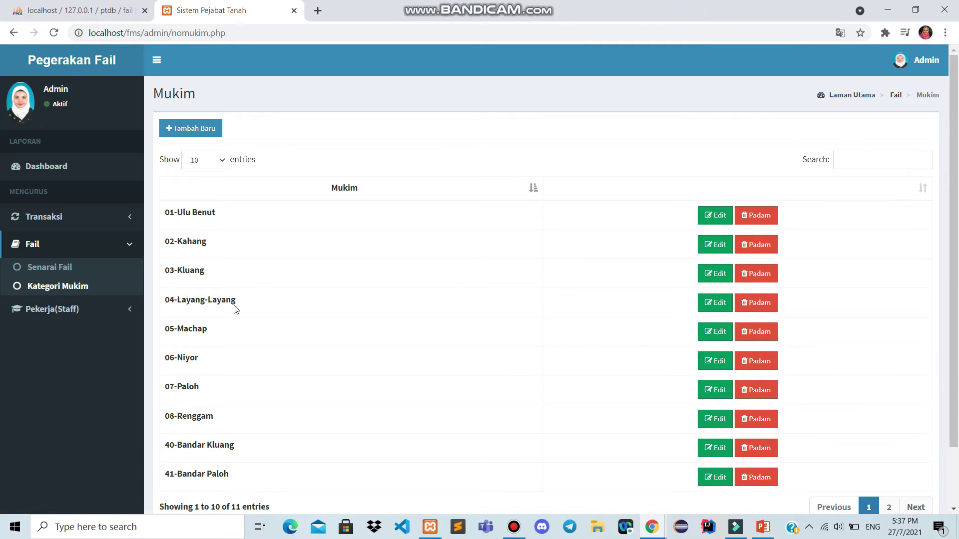
pyautogui.scroll(-2, 244, 359)
pyautogui.scroll(2, 245, 361)
pyautogui.click(193, 129)
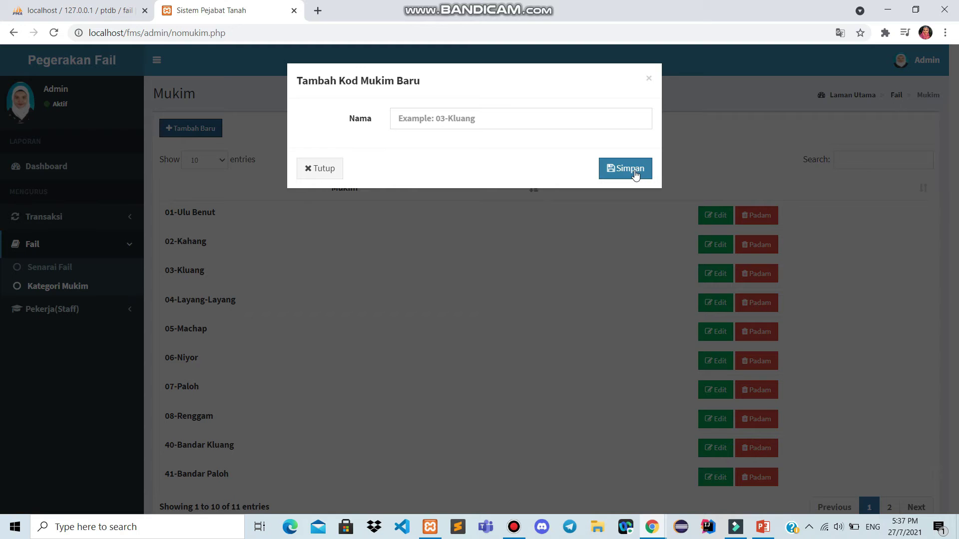
pyautogui.click(648, 81)
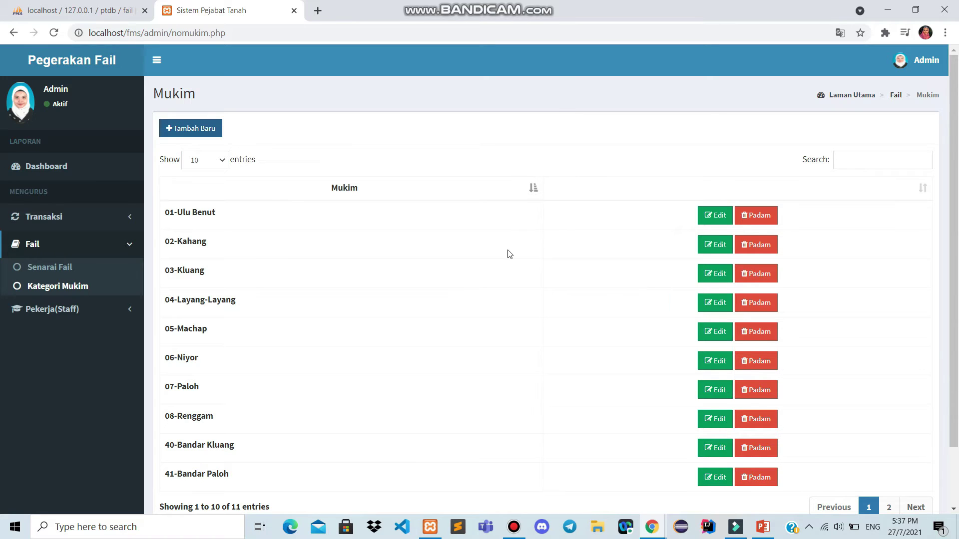
pyautogui.scroll(-1, 509, 254)
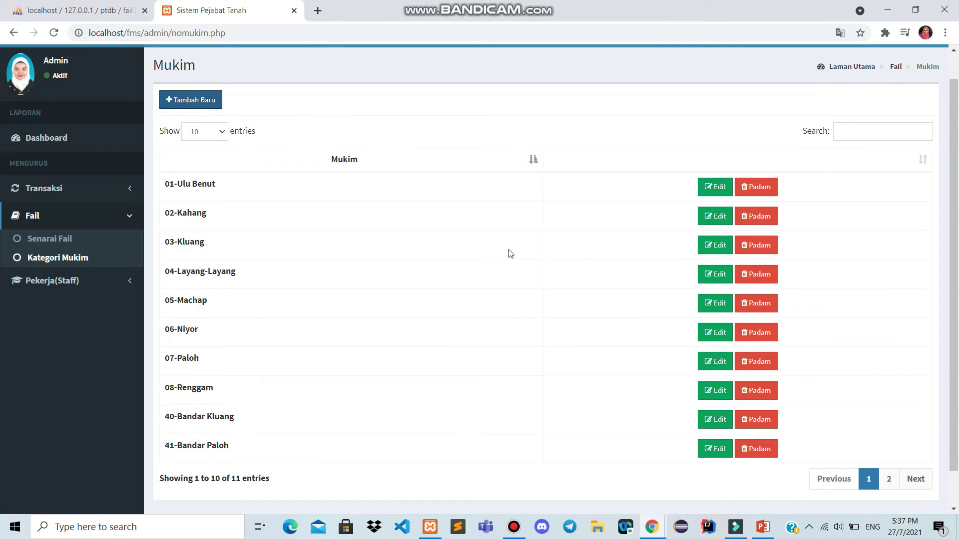
# Rename mukim 01-Ulu Benut to 01-Ulu Benutt and save it
pyautogui.click(703, 194)
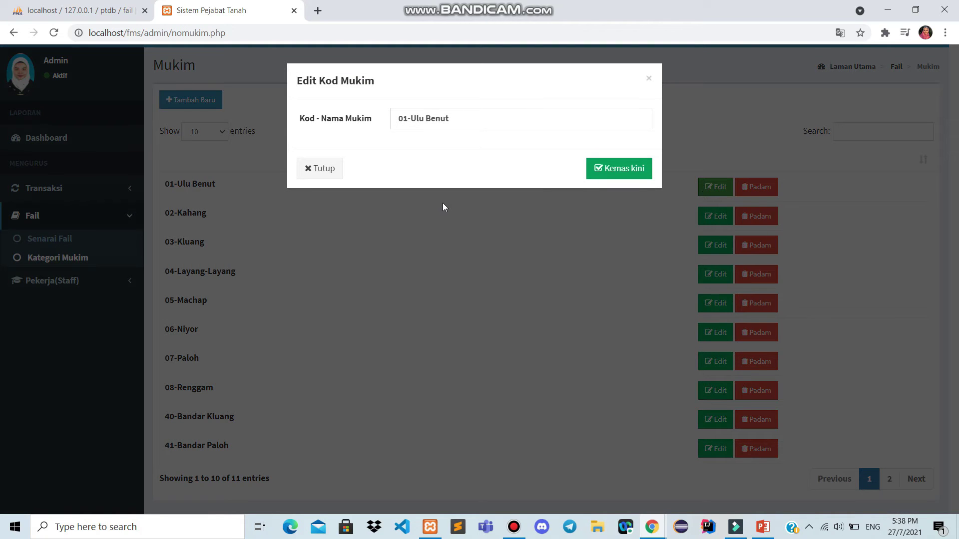
pyautogui.click(484, 119)
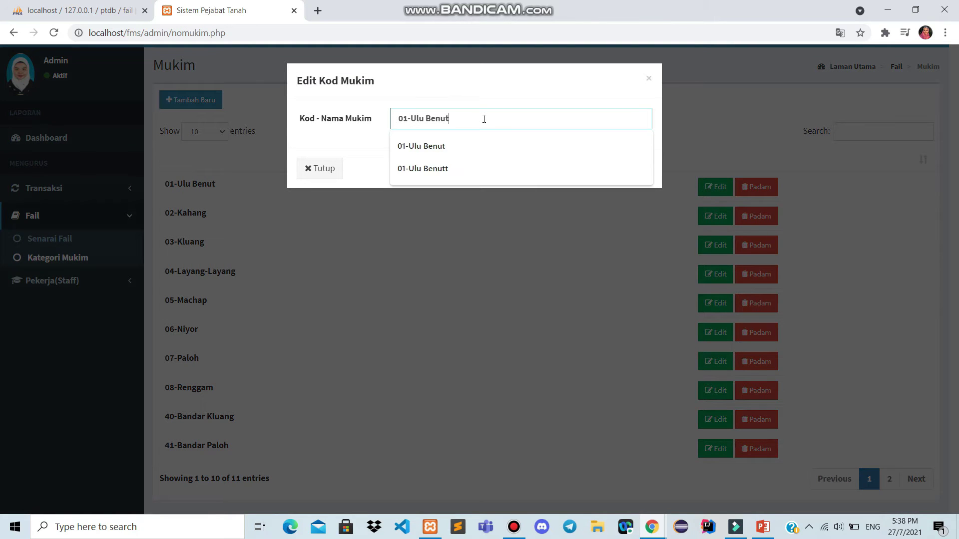
pyautogui.write('t')
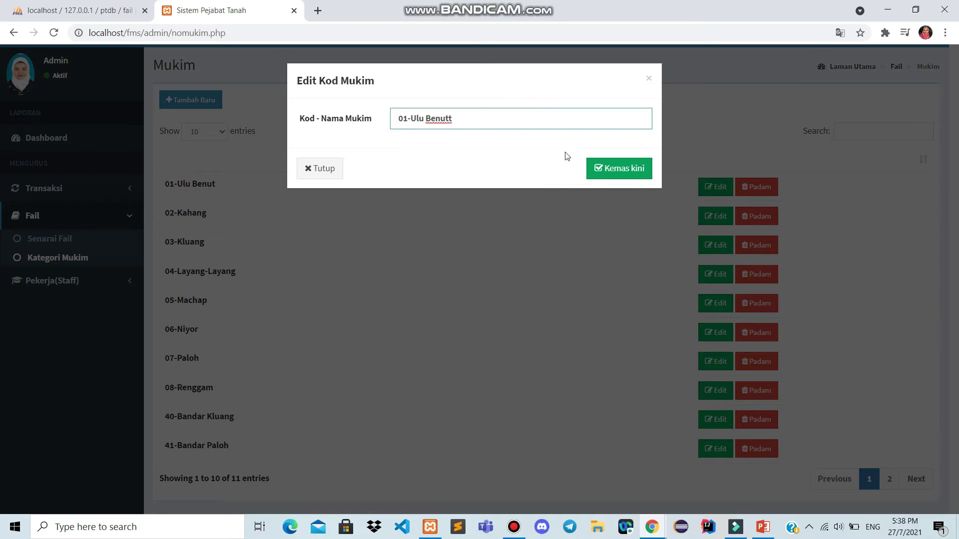
pyautogui.click(603, 173)
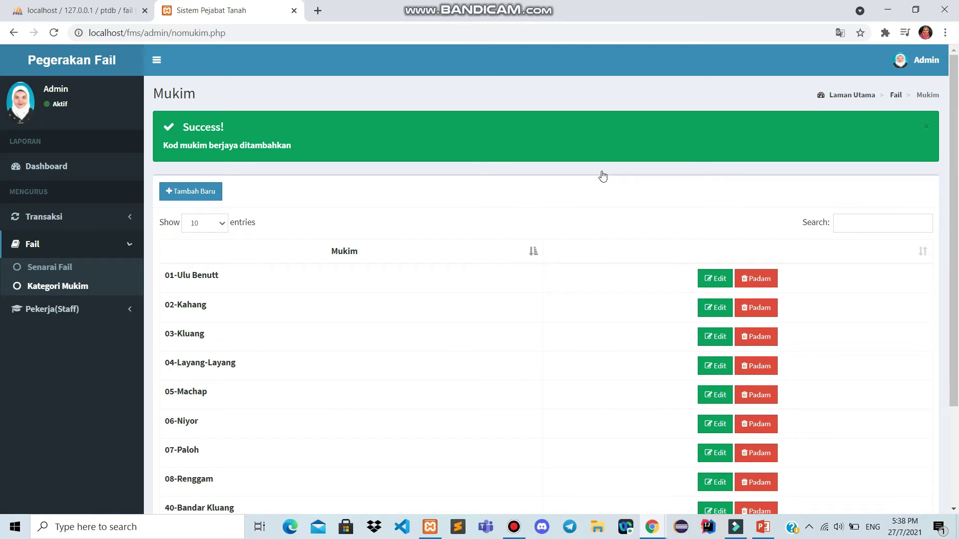
# Bring up the Padam confirmation for deleting 01-Ulu Benutt
pyautogui.scroll(-2, 603, 177)
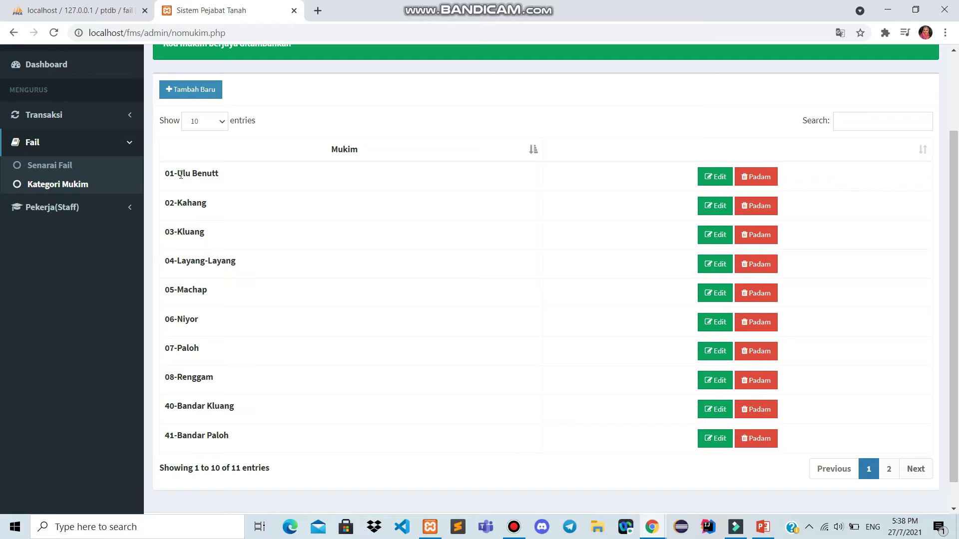
pyautogui.moveTo(178, 173); pyautogui.dragTo(233, 180)
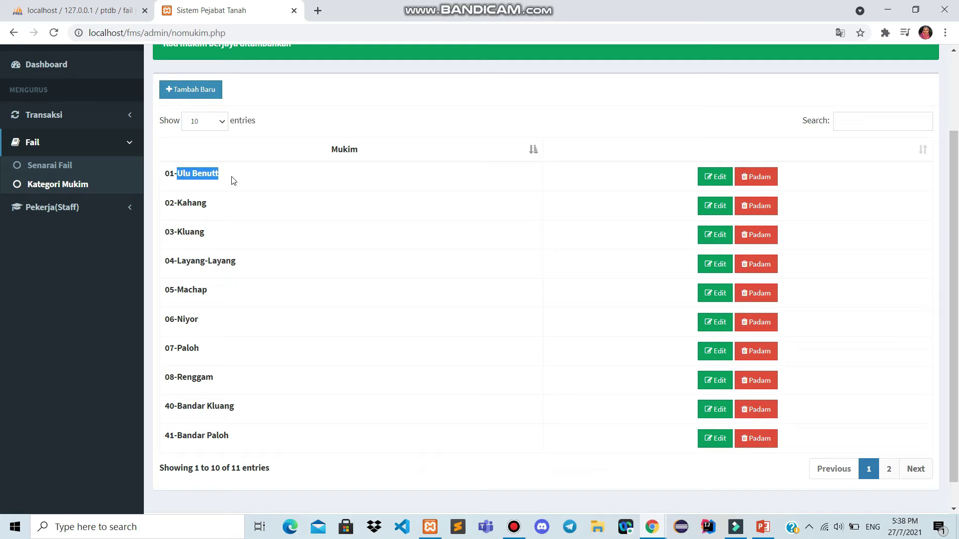
pyautogui.click(215, 180)
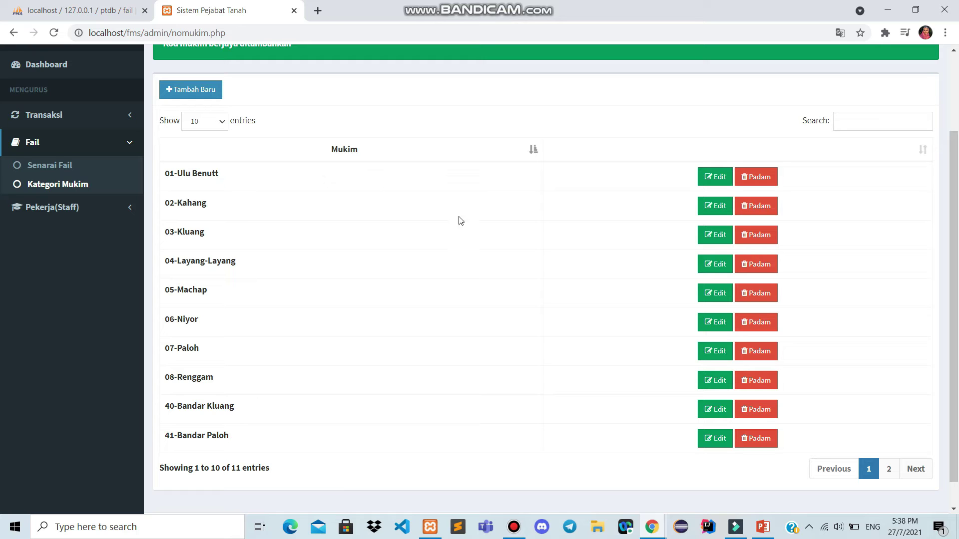
pyautogui.click(769, 179)
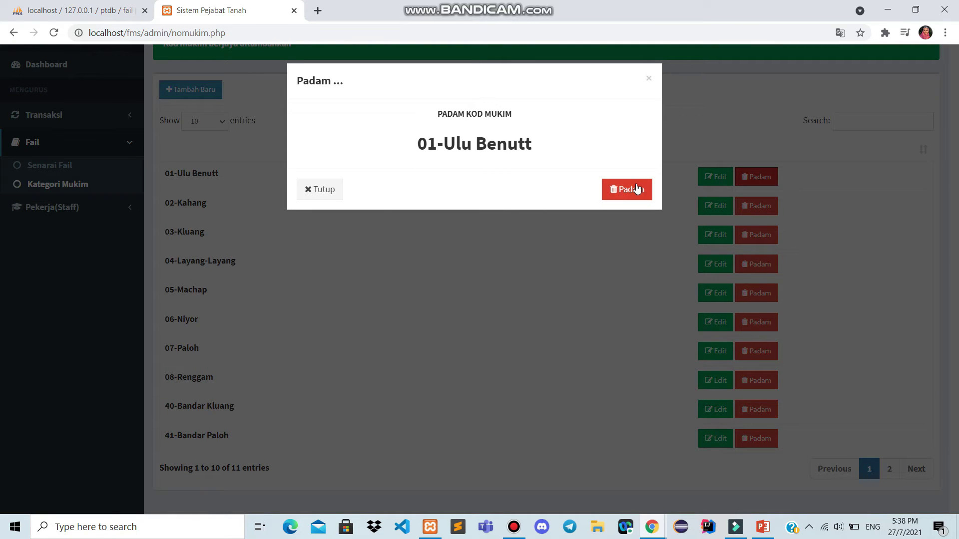
# Cancel the deletion of 01-Ulu Benutt and place the cursor in the Mukim search box
pyautogui.click(650, 80)
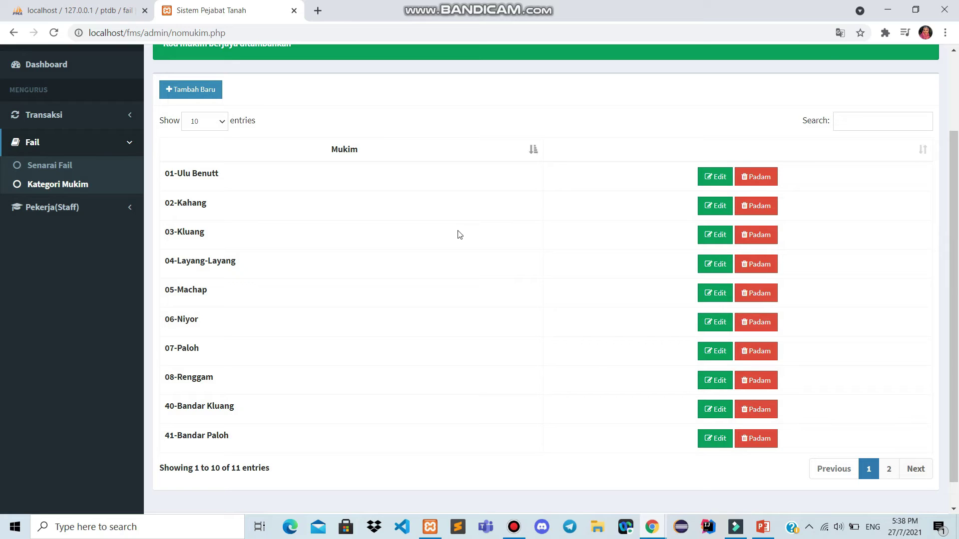
pyautogui.click(848, 122)
# Filter the Mukim list by 'kahang', then clear the search again
pyautogui.write('kahang')
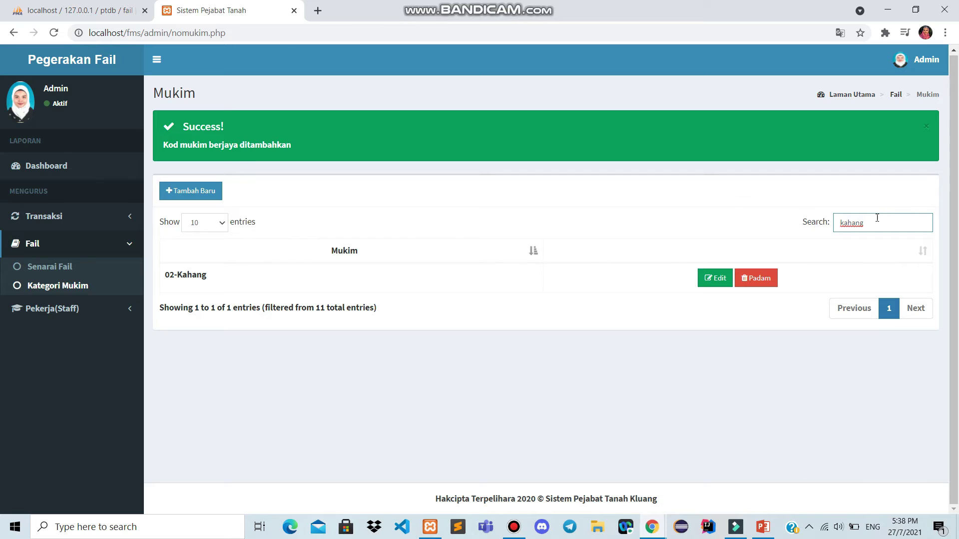
pyautogui.hotkey('ctrl', 'a')
pyautogui.press('BackSpace')
pyautogui.scroll(-2, 812, 221)
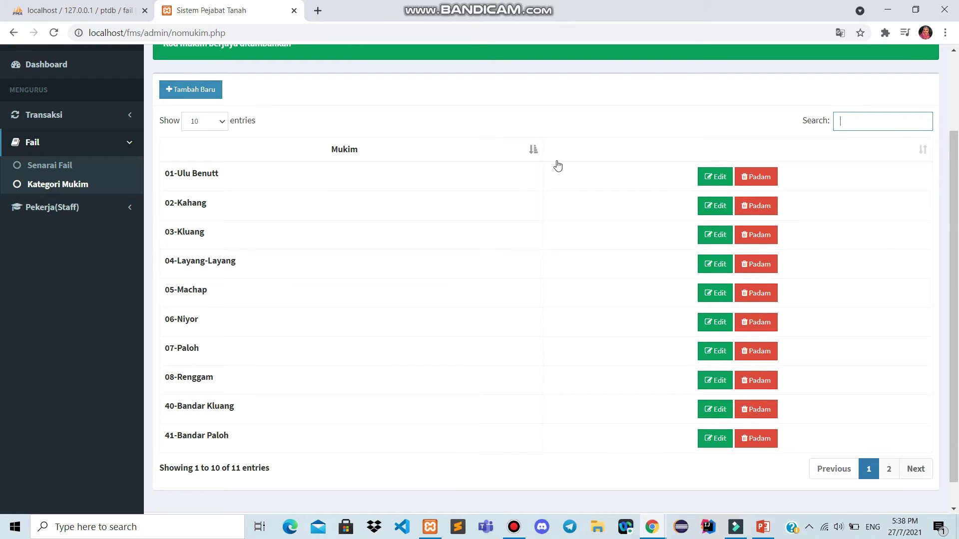
# Toggle the Mukim sort order back to ascending, then open Senarai Pekerja(Staff)
pyautogui.click(530, 151)
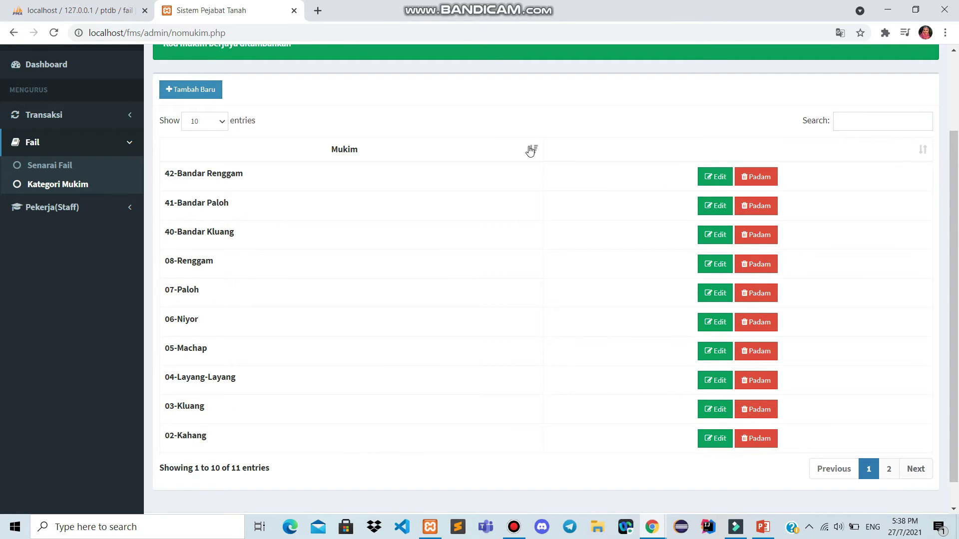
pyautogui.click(531, 151)
pyautogui.click(530, 150)
pyautogui.click(530, 151)
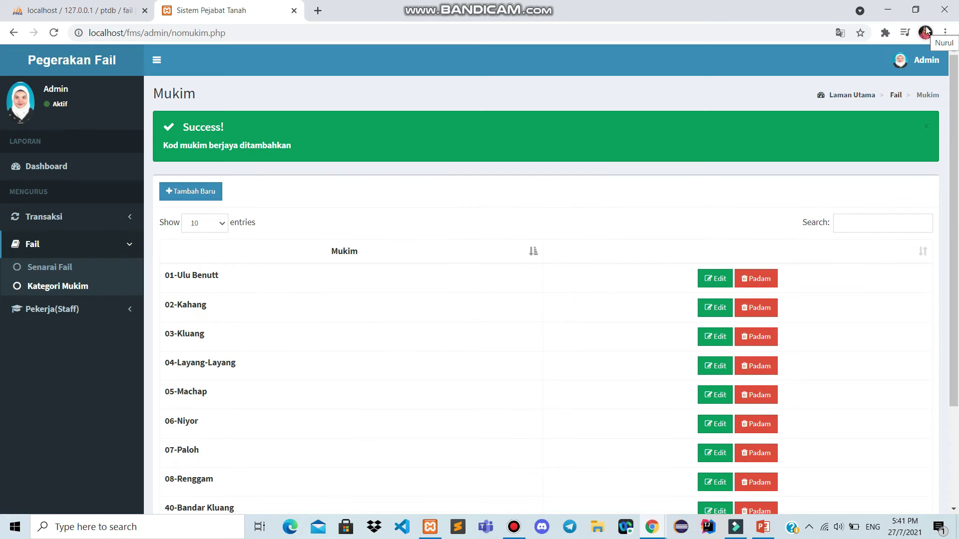
pyautogui.click(75, 309)
pyautogui.click(76, 299)
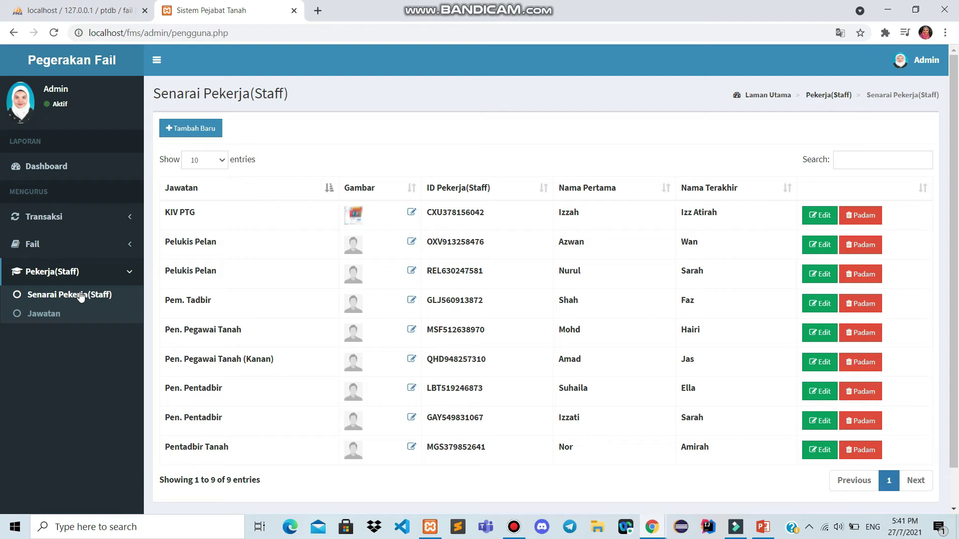
pyautogui.click(190, 129)
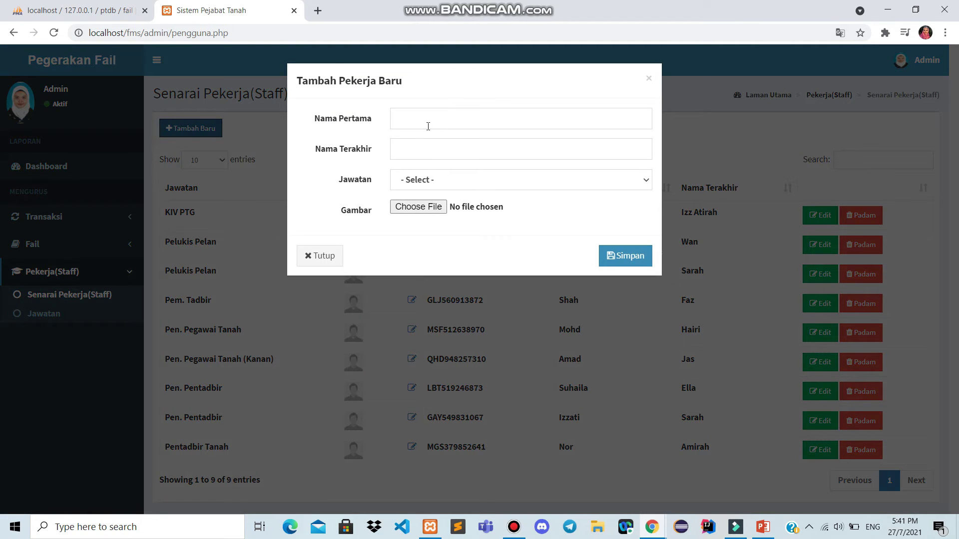
pyautogui.click(428, 126)
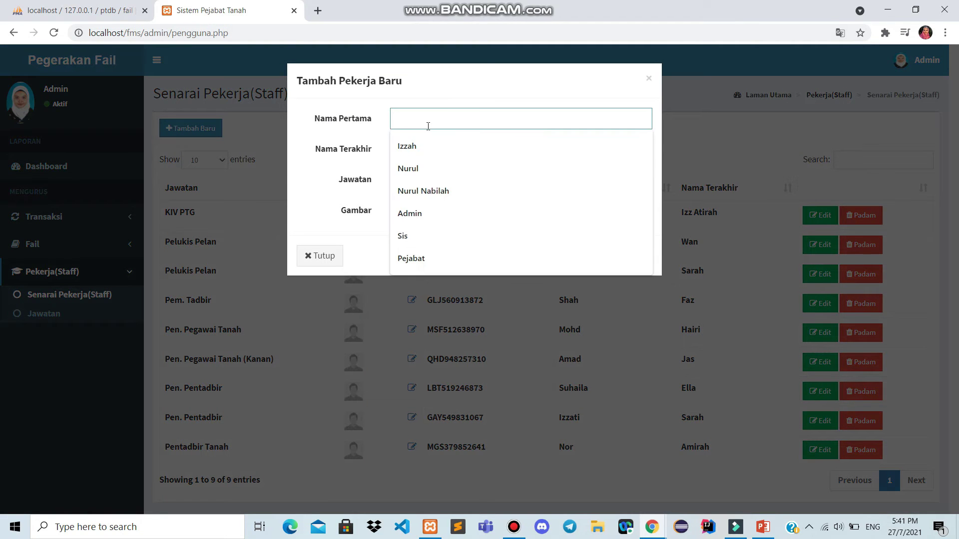
pyautogui.click(310, 180)
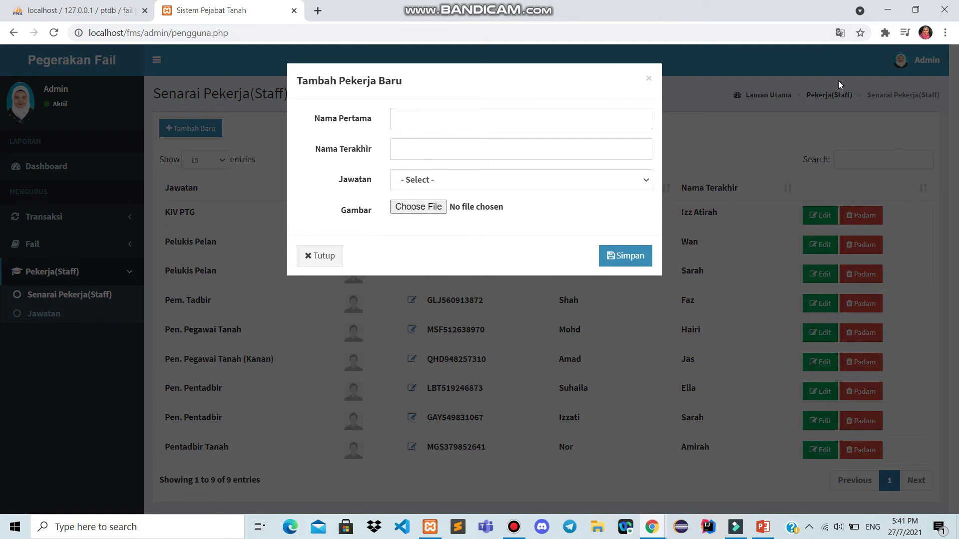
pyautogui.click(649, 80)
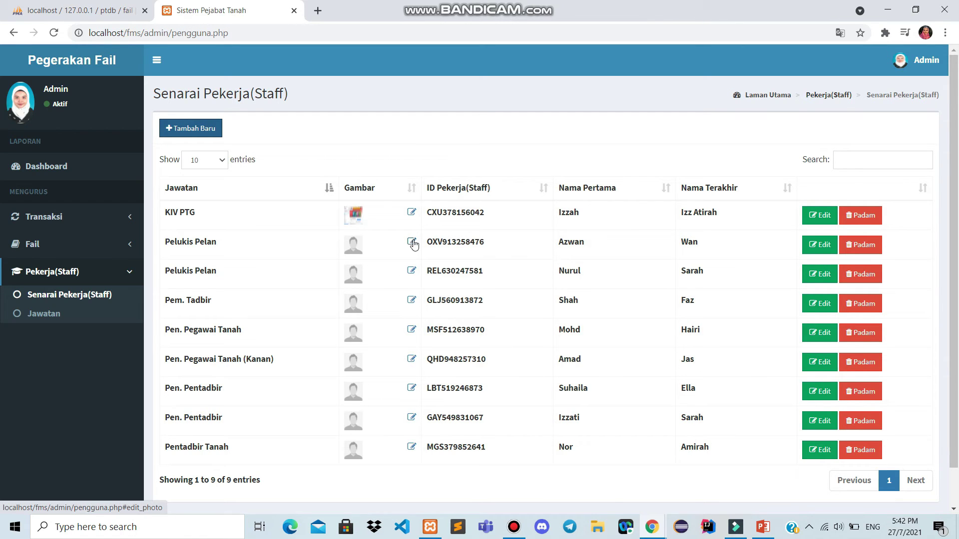
# Upload UTM-Official-Power-Point-Template-2019-Wide from Desktop as the second-row staff member's photo
pyautogui.click(413, 243)
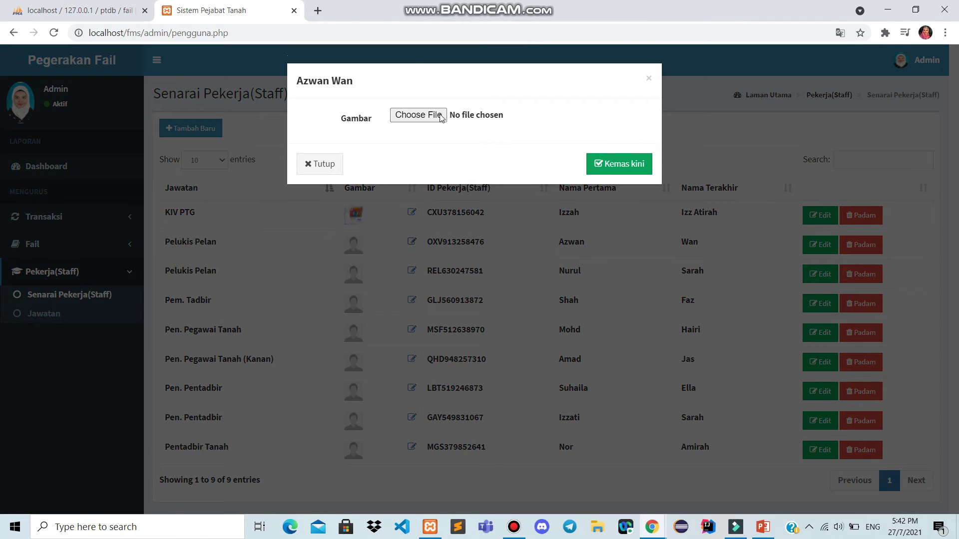
pyautogui.click(436, 124)
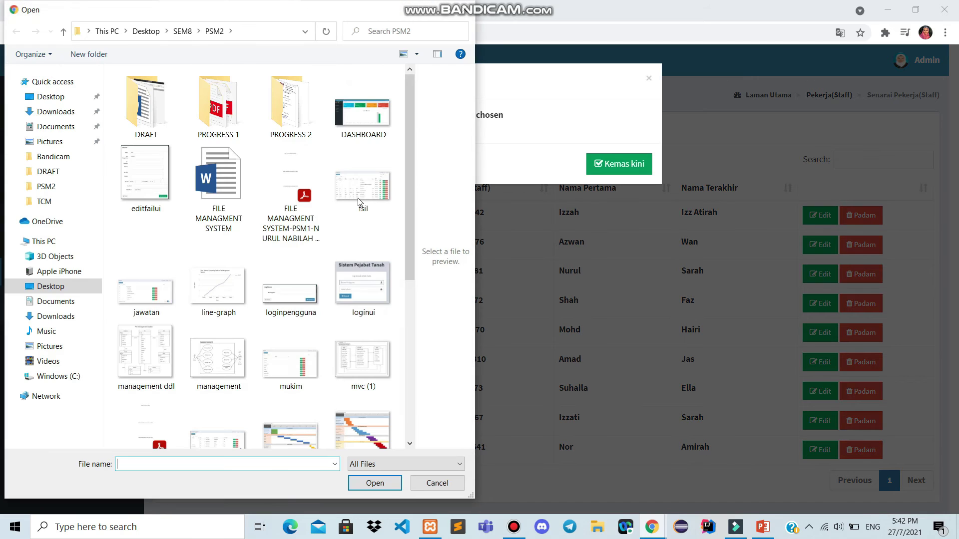
pyautogui.scroll(-3, 331, 235)
pyautogui.scroll(-3, 331, 235)
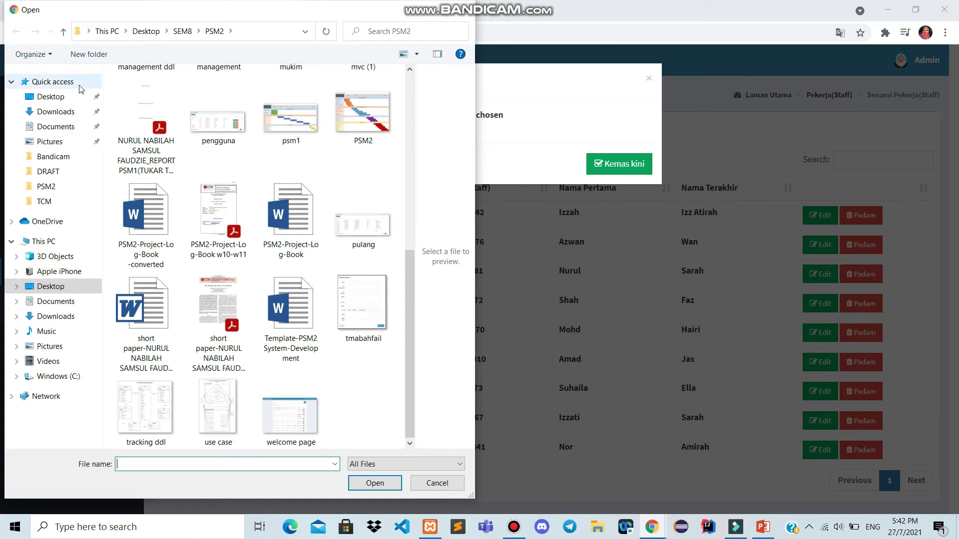
pyautogui.click(72, 102)
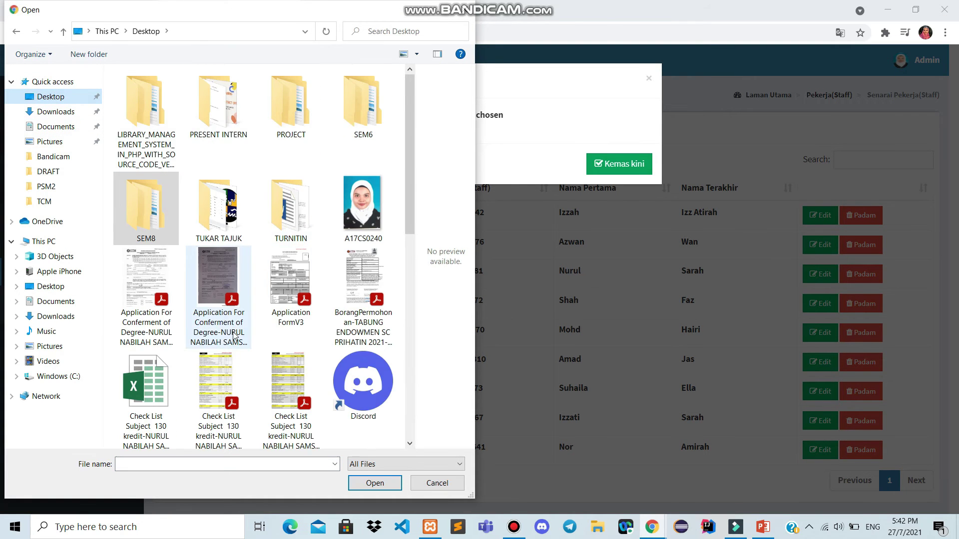
pyautogui.scroll(-5, 246, 322)
pyautogui.click(302, 416)
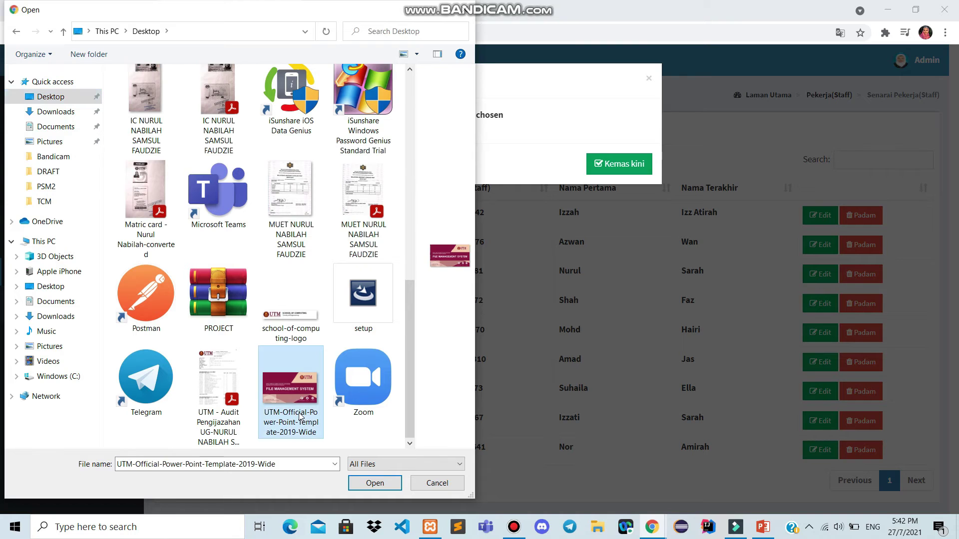
pyautogui.click(357, 487)
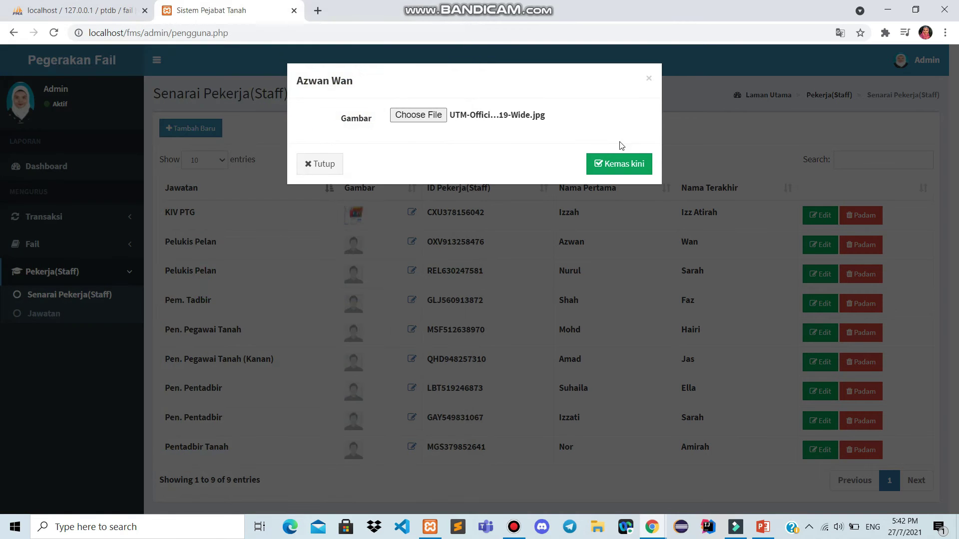
pyautogui.click(607, 167)
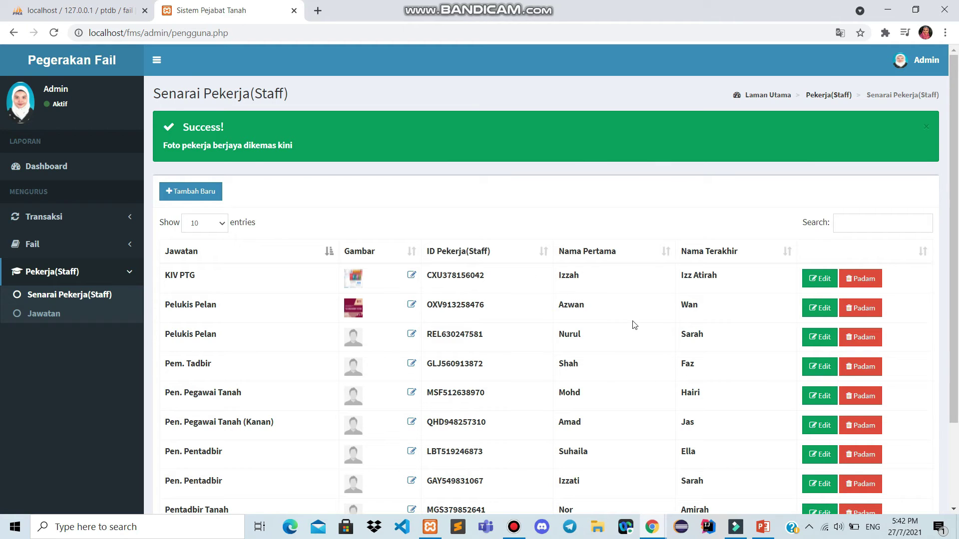
# Remove the first word of the KIV PTG staff member's last name and save
pyautogui.click(815, 283)
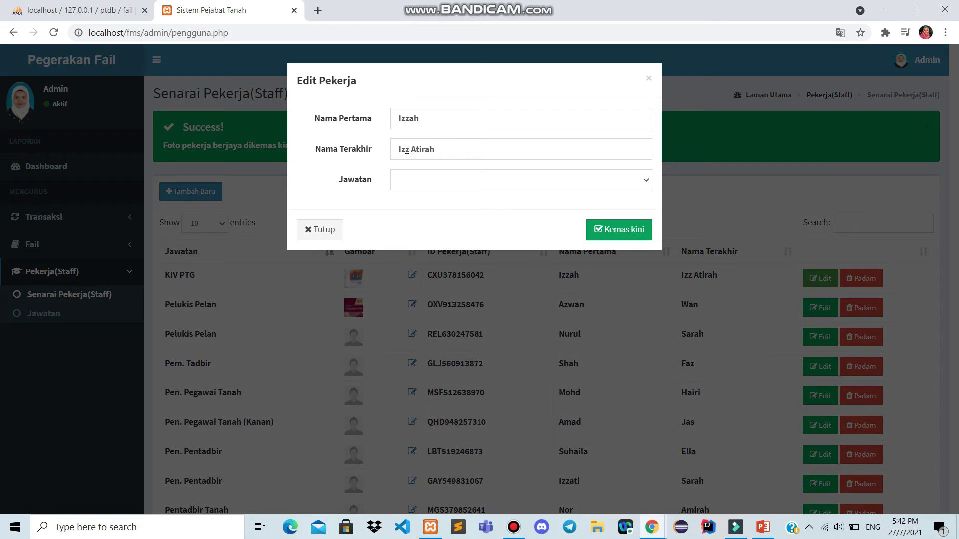
pyautogui.doubleClick(406, 150)
pyautogui.press('BackSpace')
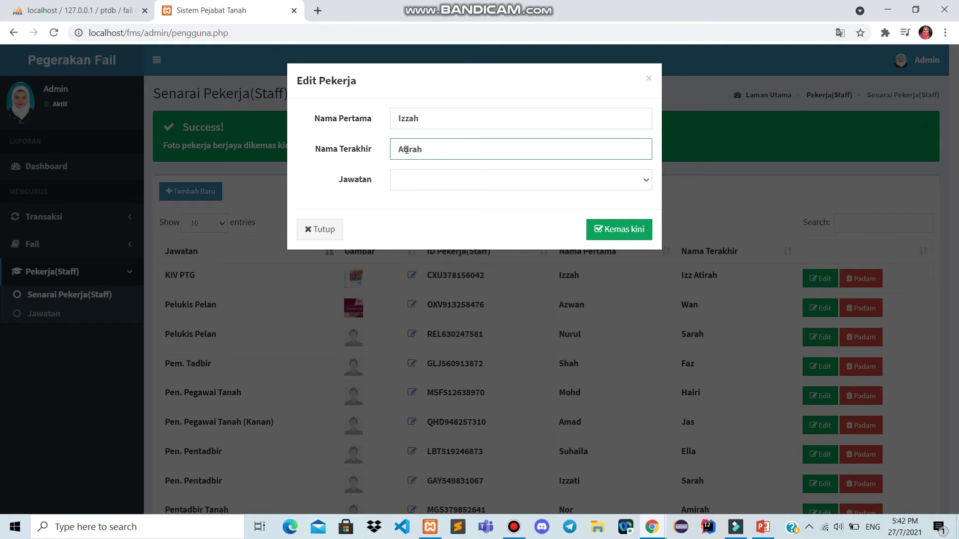
pyautogui.click(605, 237)
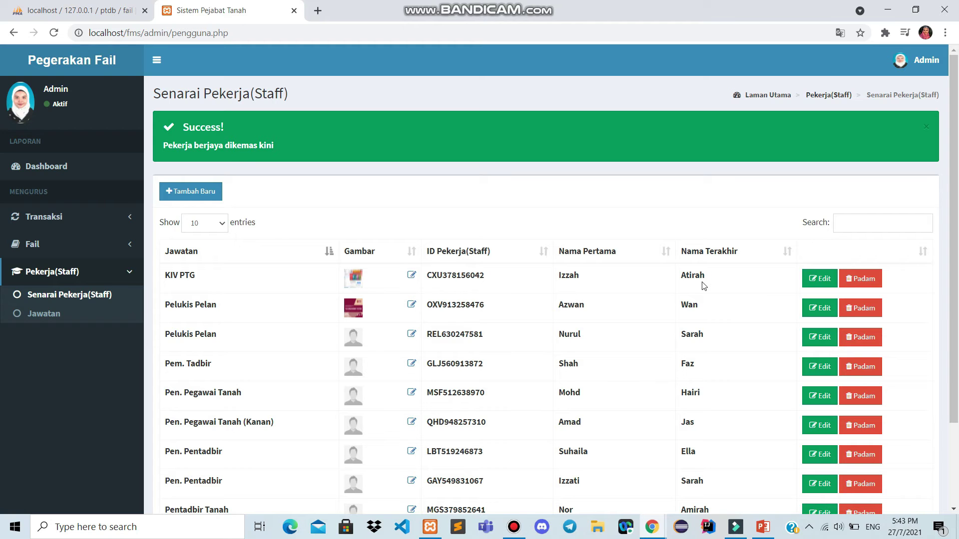
# Start deleting the KIV PTG staff member, cancel, and go to the Jawatan list
pyautogui.click(855, 282)
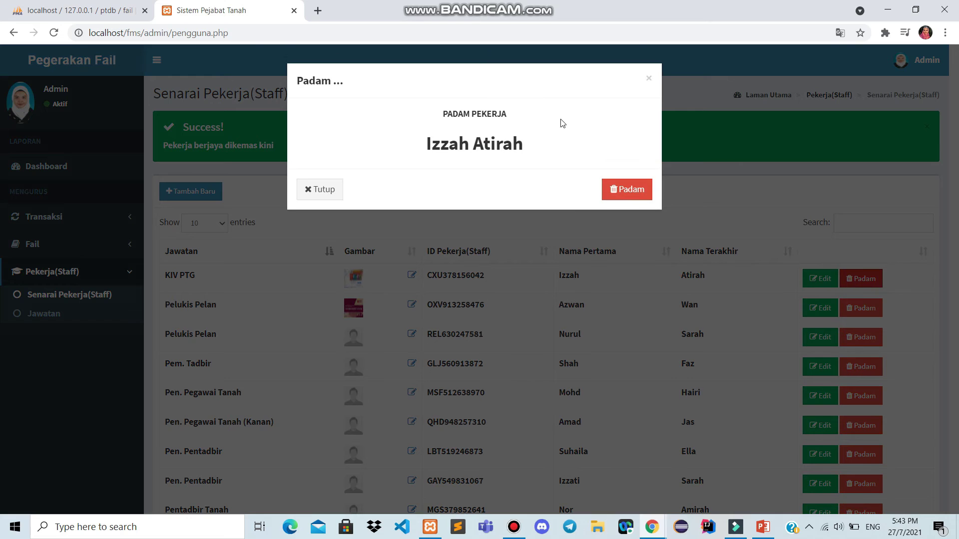
pyautogui.click(649, 78)
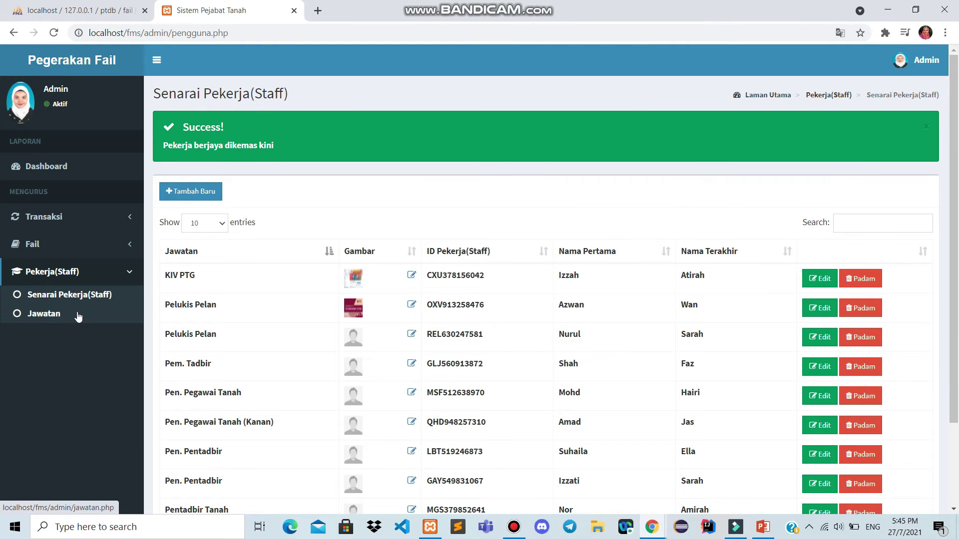
pyautogui.click(78, 317)
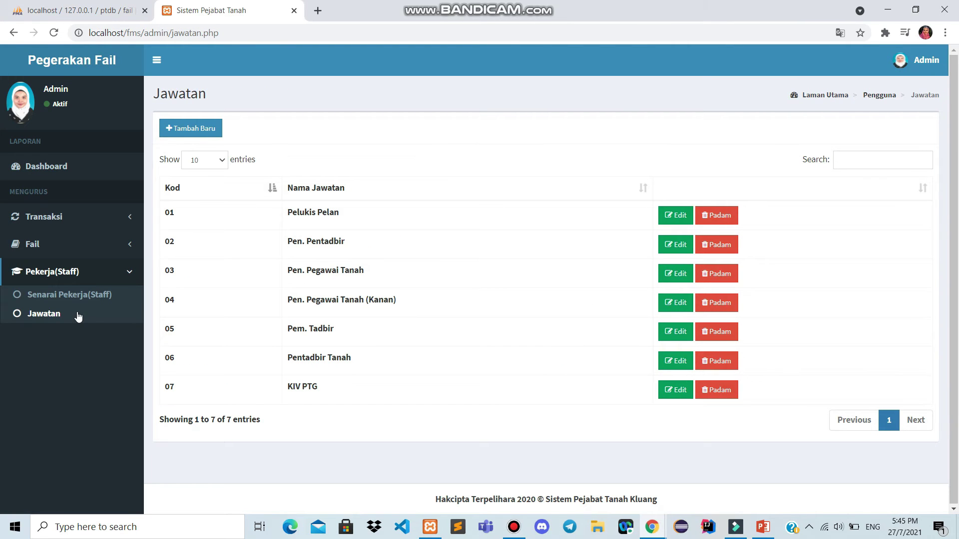
# Open and close an empty new-position form without saving, then switch to phpMyAdmin
pyautogui.click(196, 131)
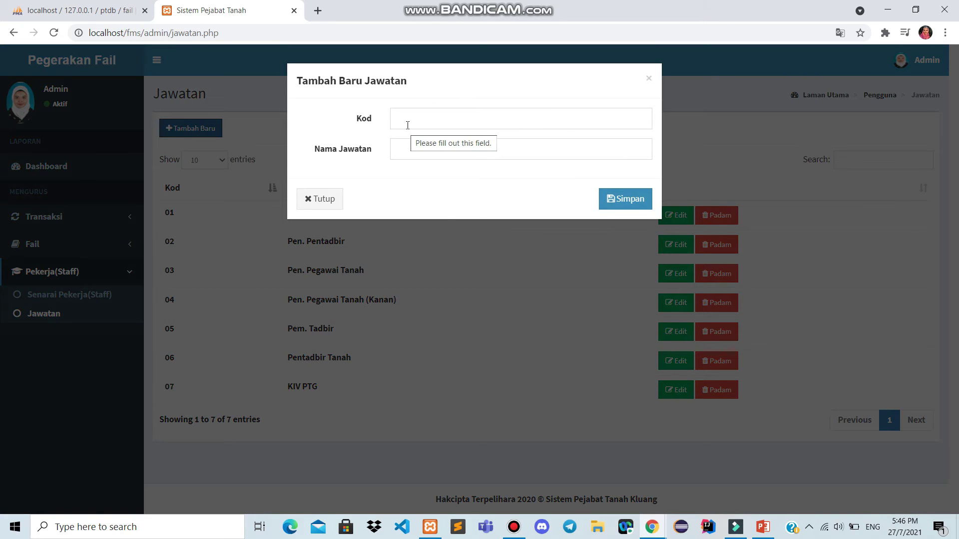
pyautogui.click(437, 119)
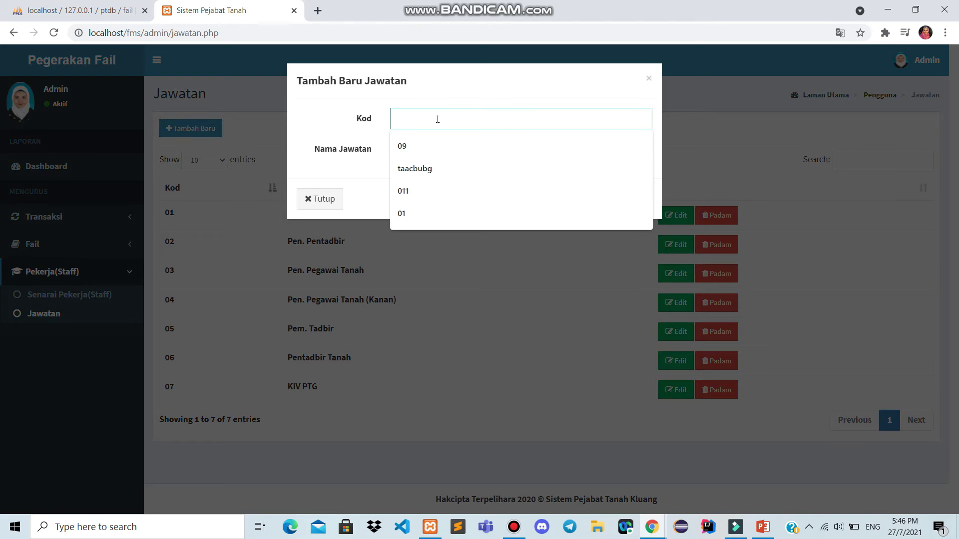
pyautogui.click(344, 120)
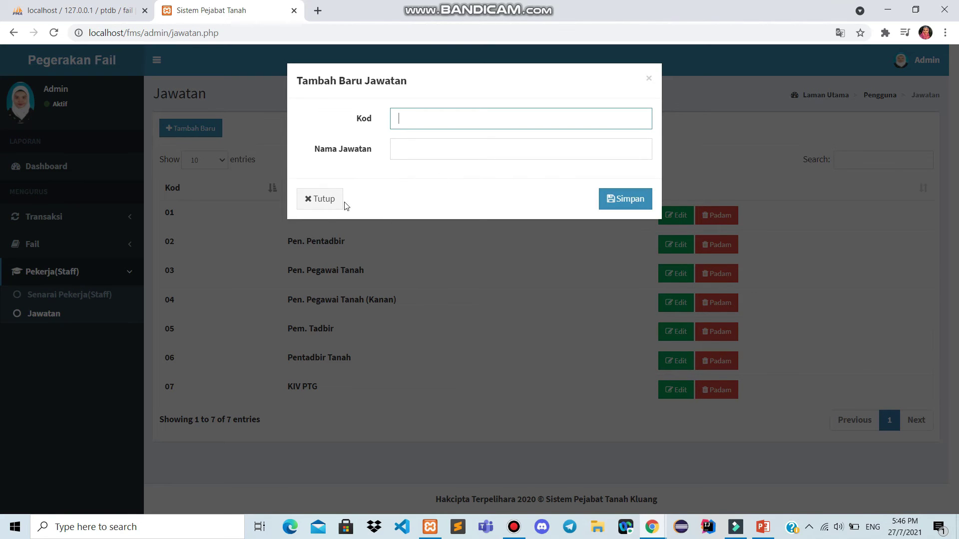
pyautogui.click(326, 203)
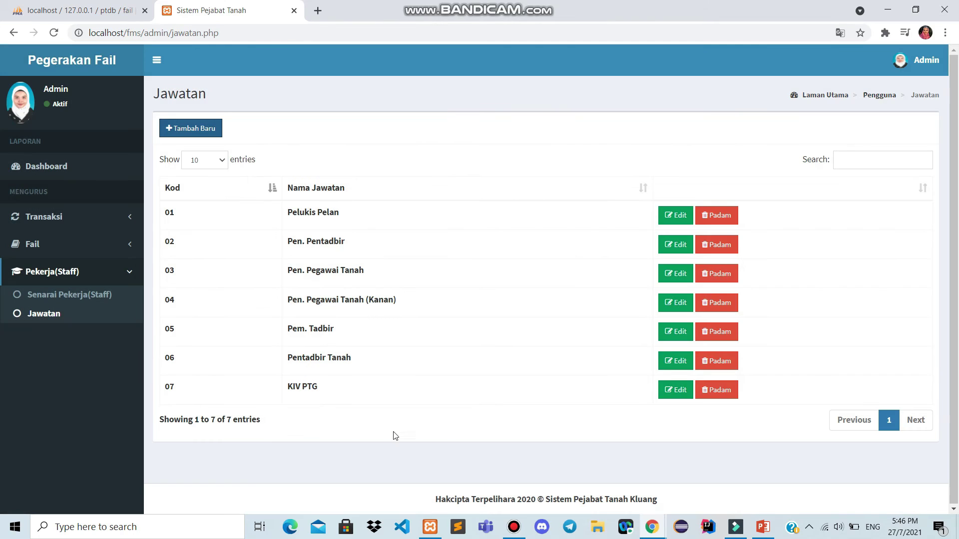
pyautogui.click(95, 10)
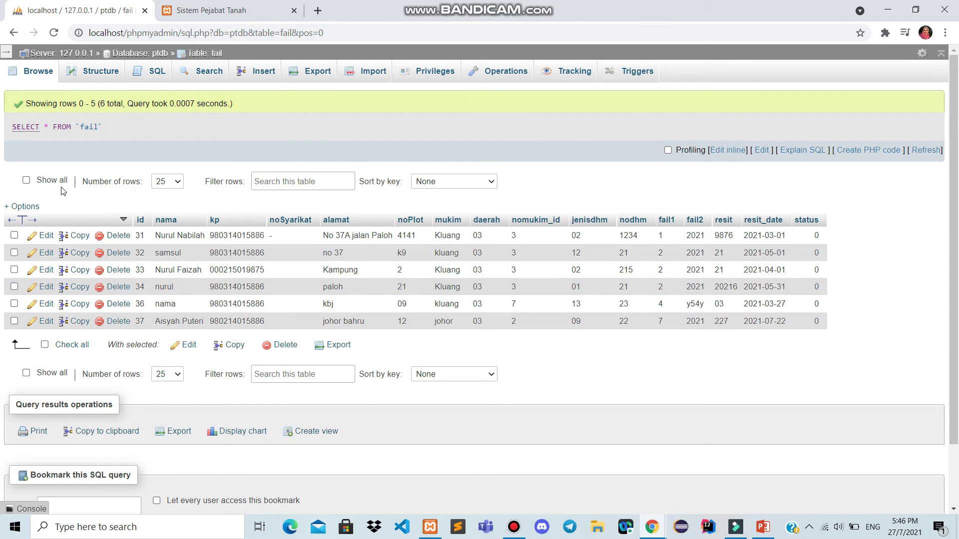
# Open the ptdb jawatan table in phpMyAdmin to view its seven positions
pyautogui.click(55, 381)
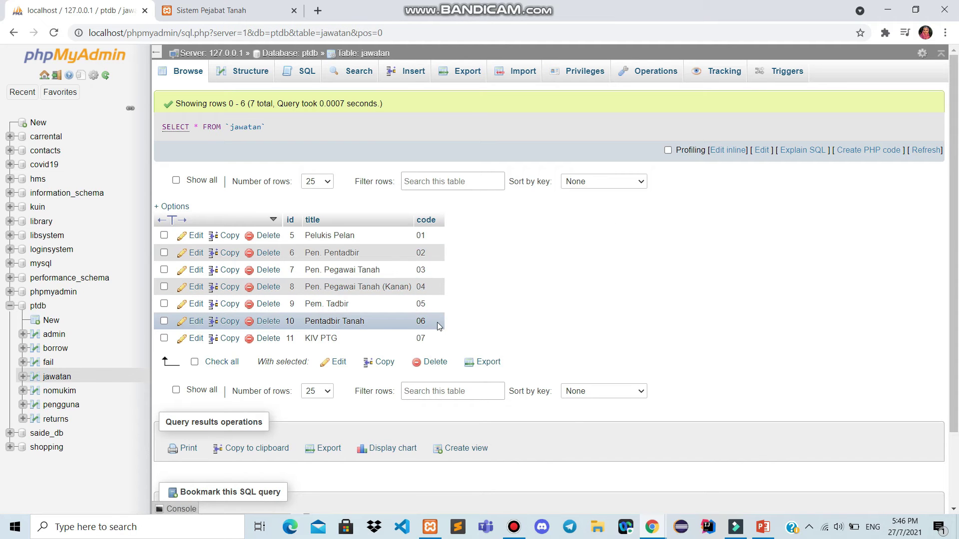
# Rename job position 01 Pelukis Pelan to 'Pelukis Pelan 1'
pyautogui.click(208, 10)
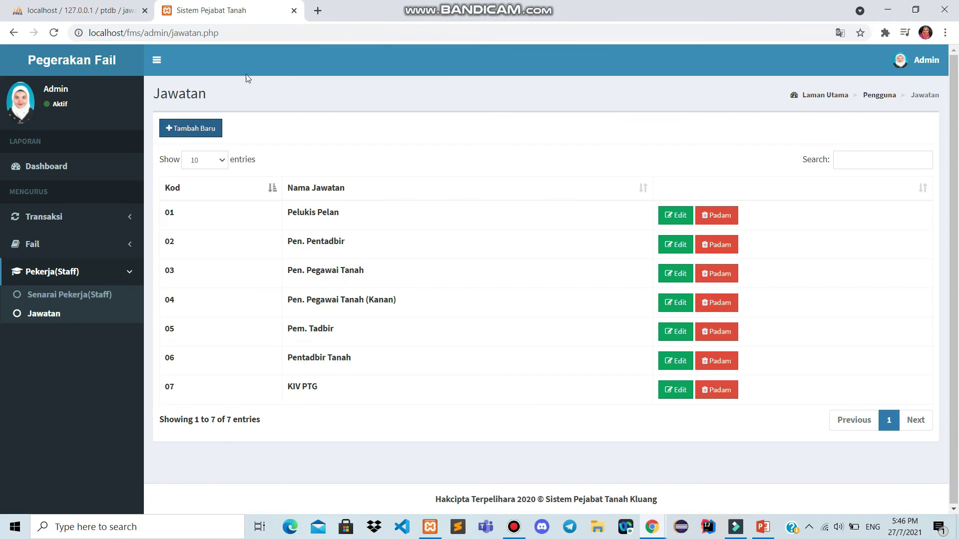
pyautogui.click(183, 129)
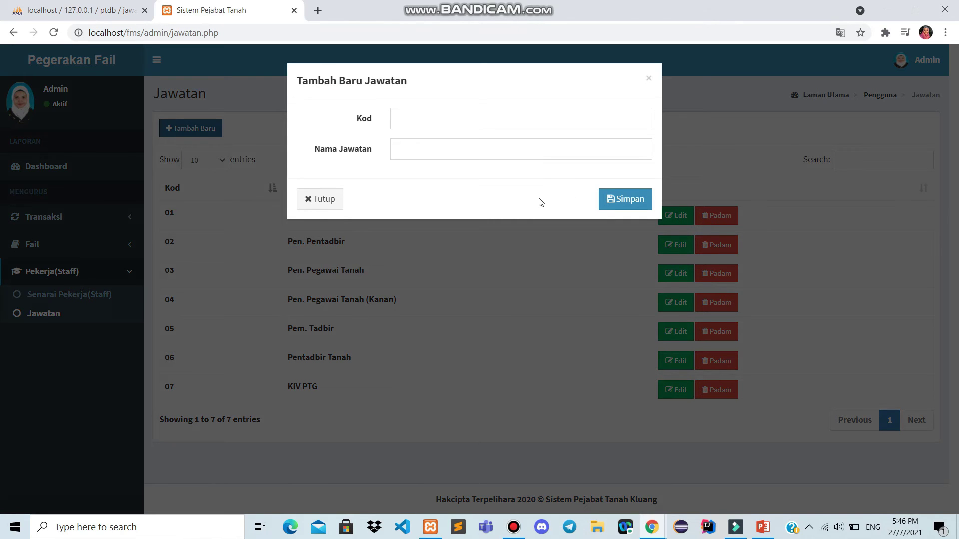
pyautogui.click(647, 79)
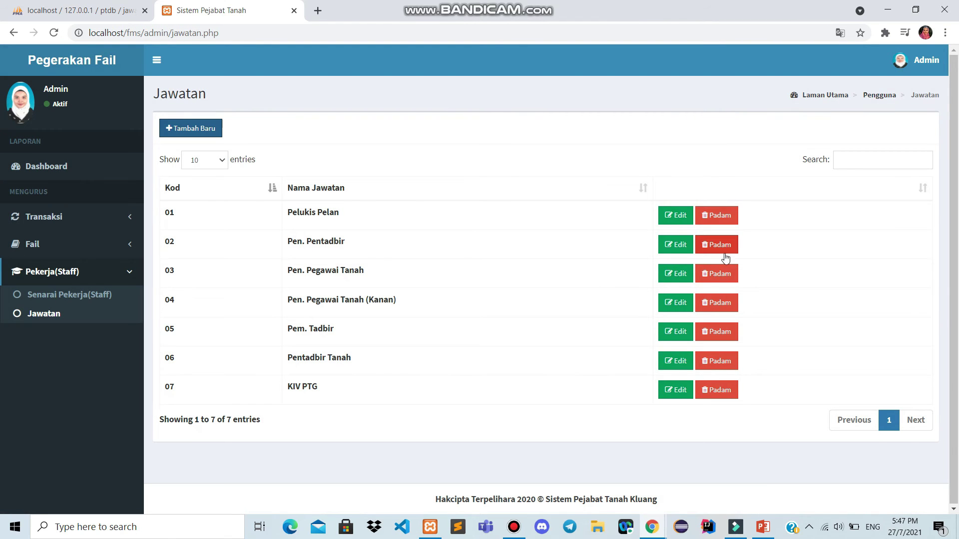
pyautogui.click(667, 221)
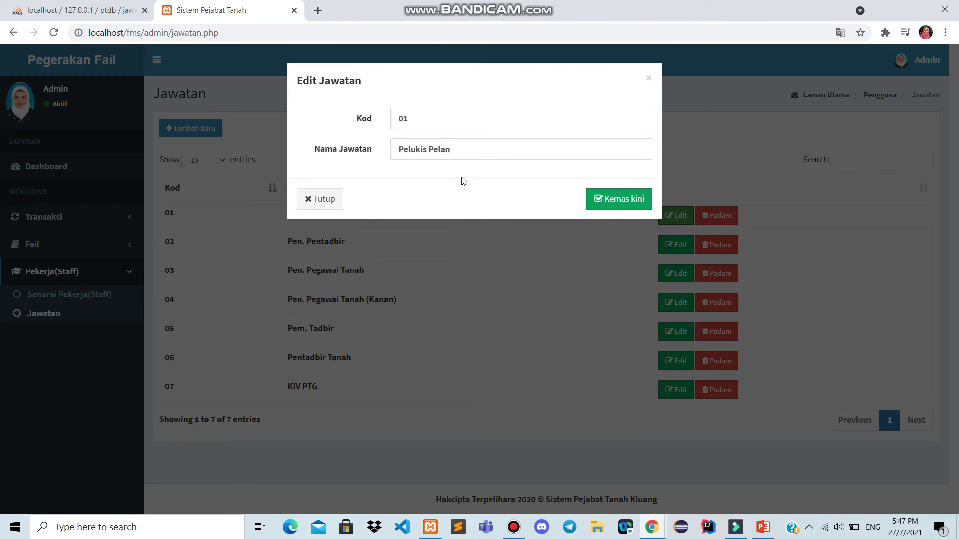
pyautogui.click(479, 153)
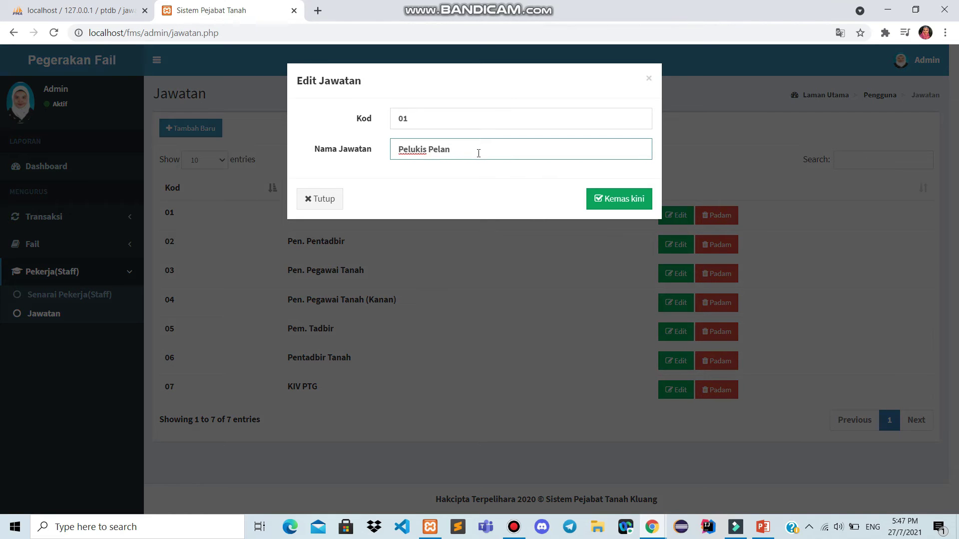
pyautogui.write('1')
pyautogui.click(635, 202)
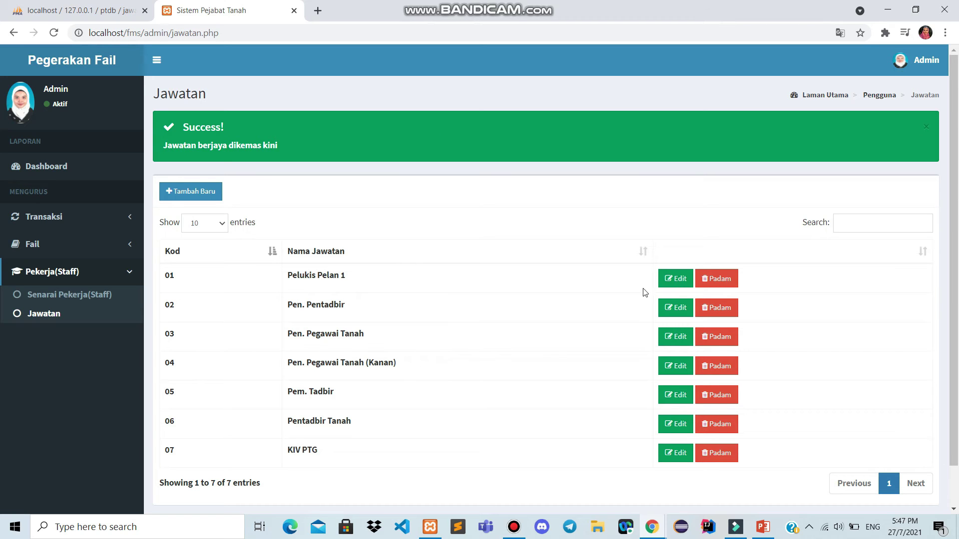
# Delete position 07 KIV PTG and refresh the jawatan table in phpMyAdmin to verify
pyautogui.click(712, 454)
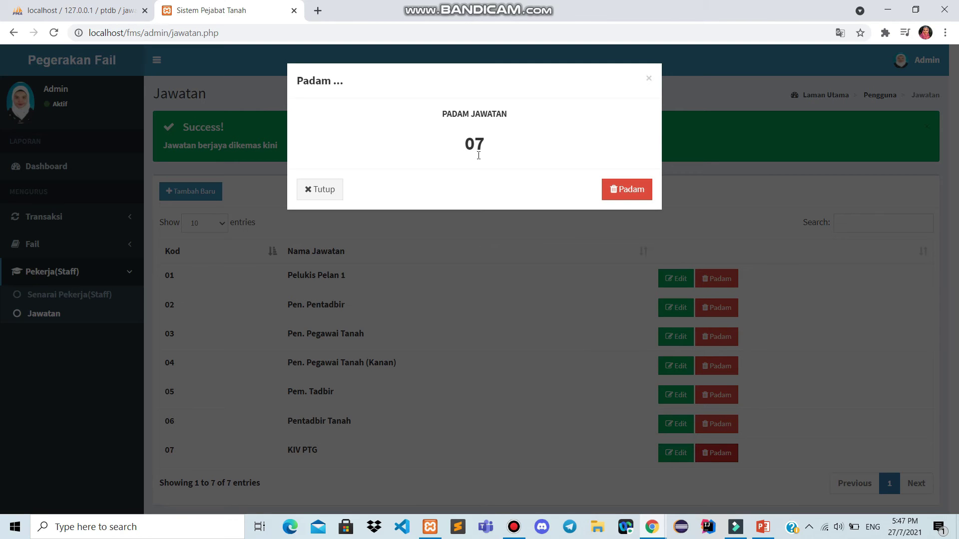
pyautogui.click(630, 190)
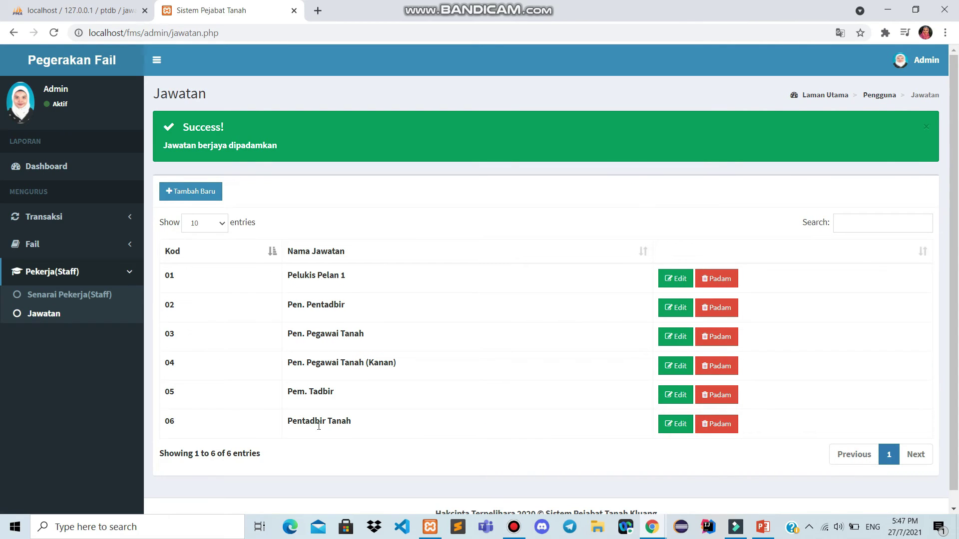
pyautogui.click(82, 11)
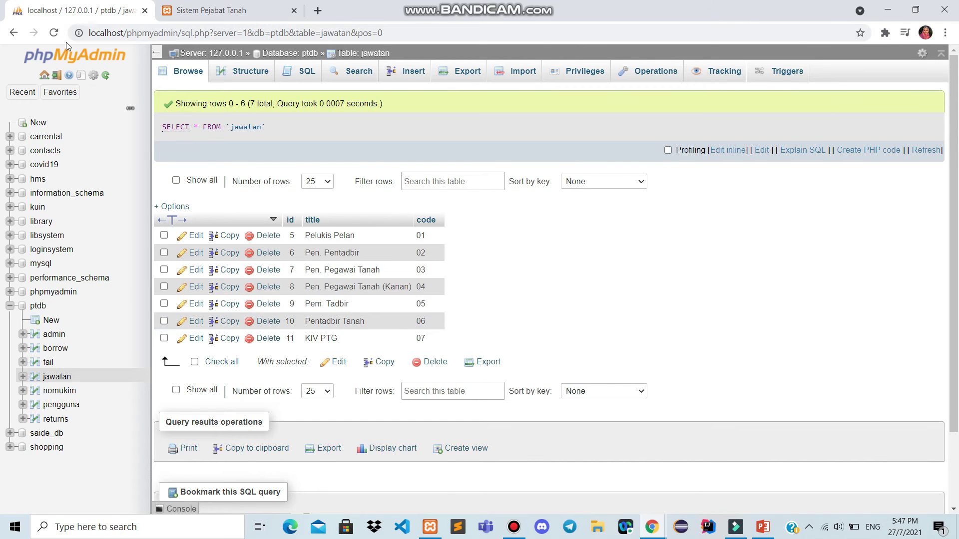
pyautogui.click(54, 32)
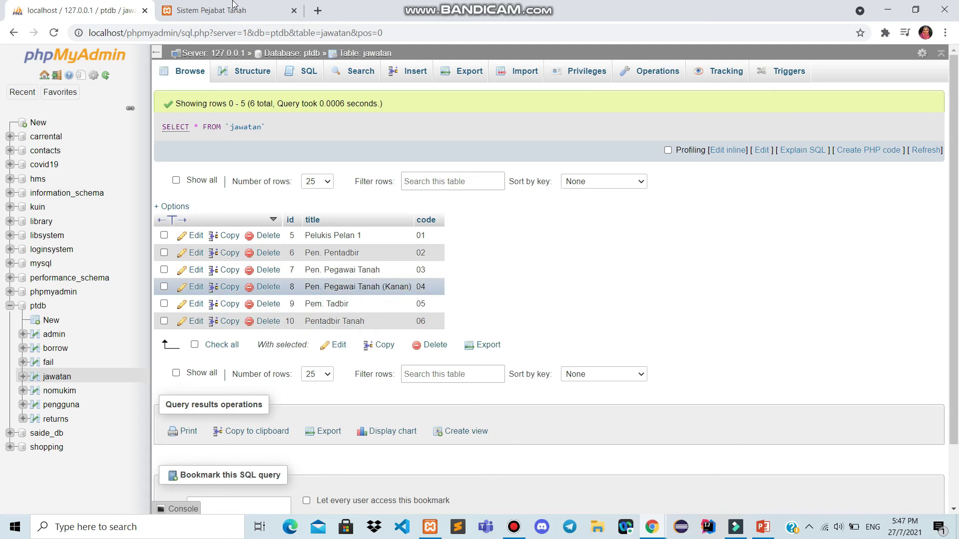
pyautogui.click(232, 9)
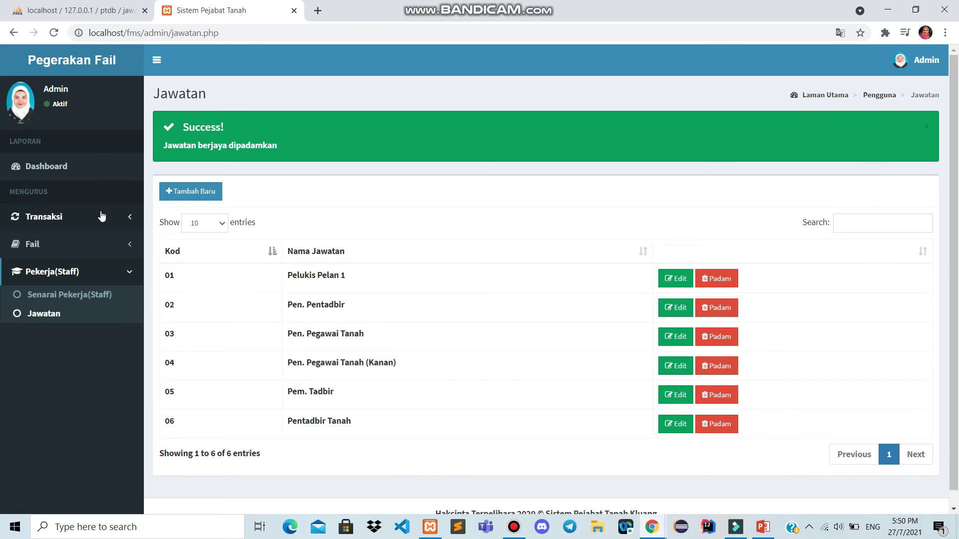
# Try to lend file 27 to the suggested staff ID; the loan is rejected
pyautogui.click(102, 216)
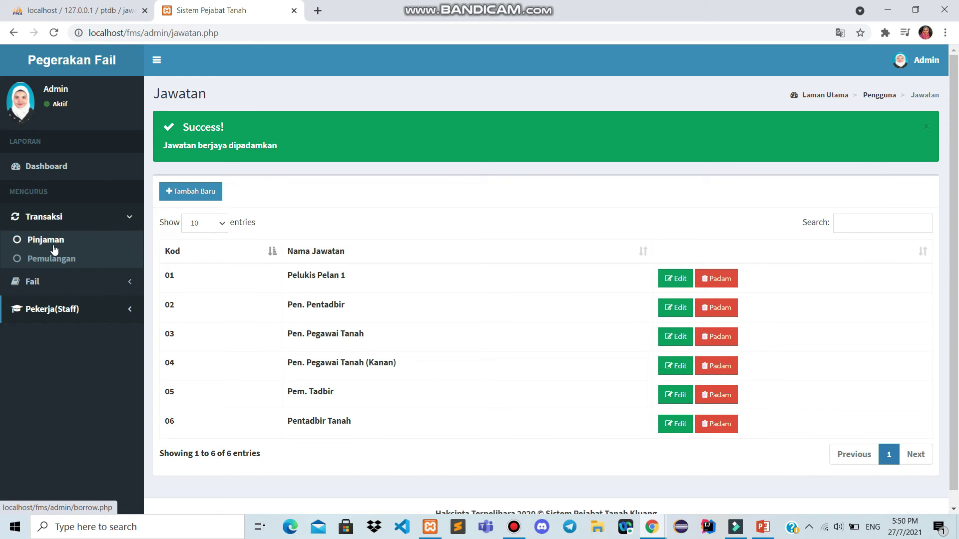
pyautogui.click(55, 249)
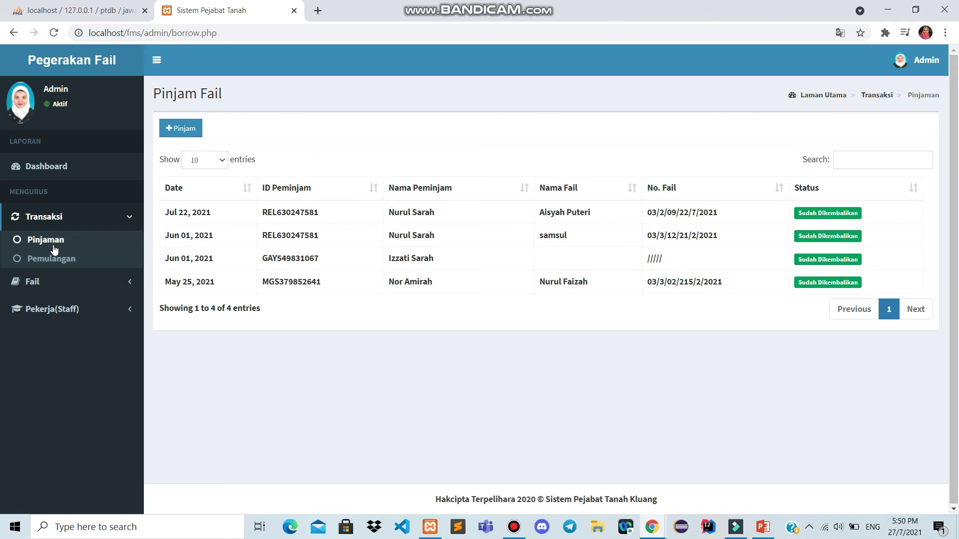
pyautogui.click(178, 133)
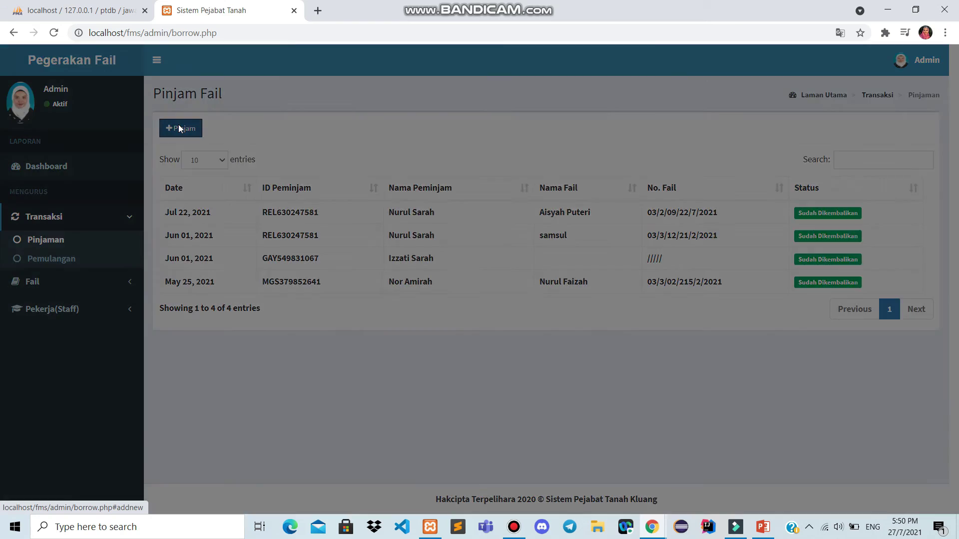
pyautogui.click(413, 125)
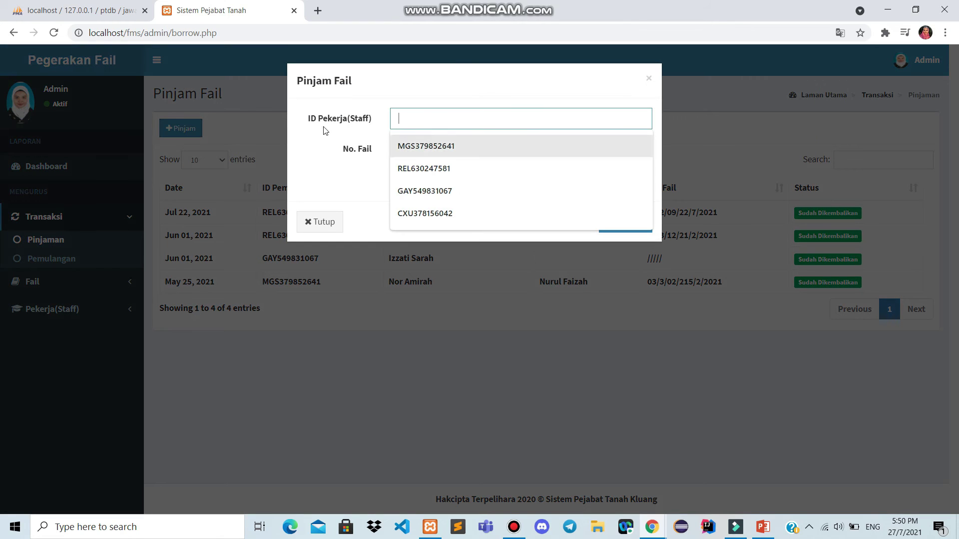
pyautogui.click(413, 146)
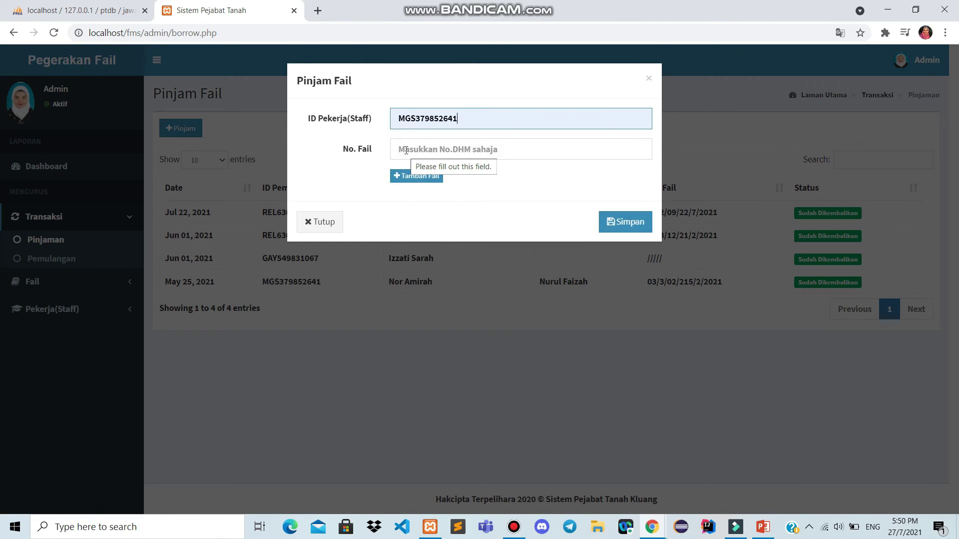
pyautogui.click(406, 150)
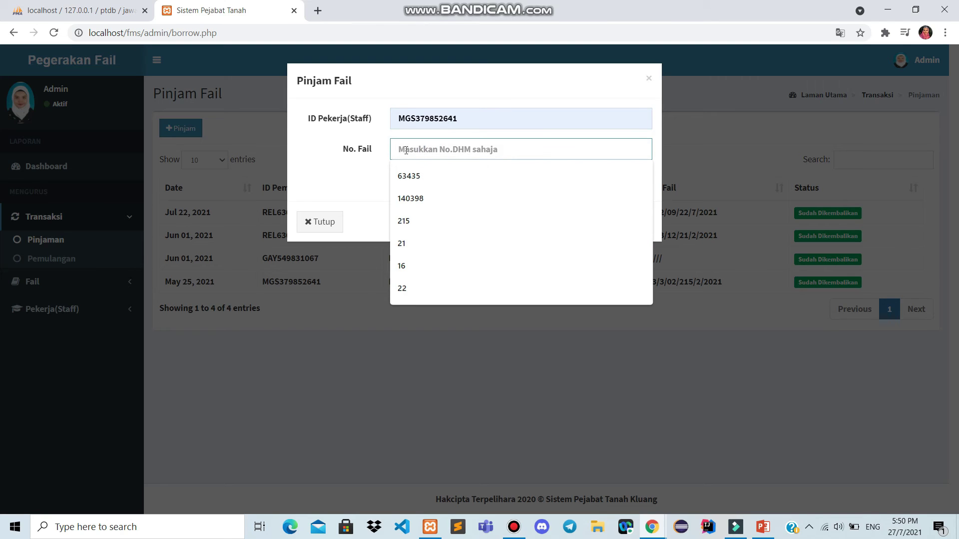
pyautogui.write('27')
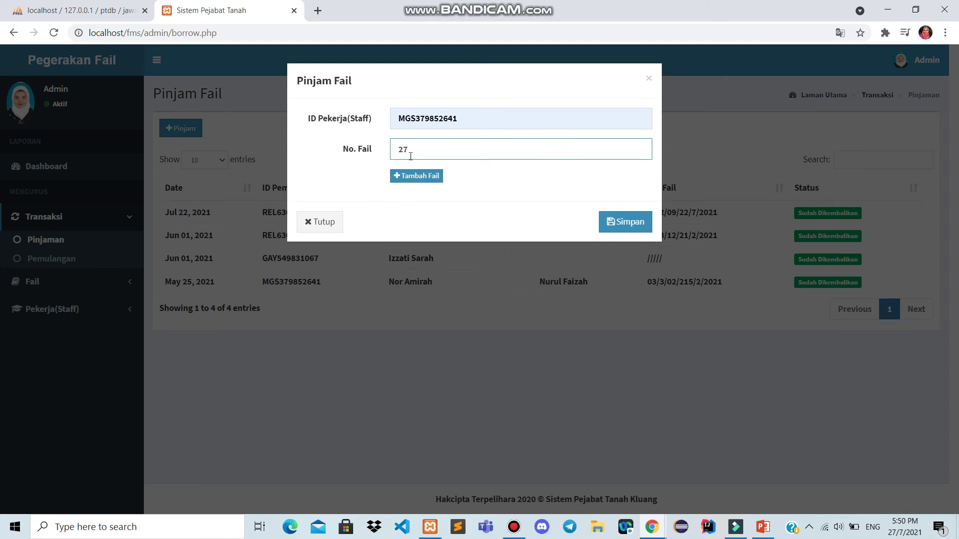
pyautogui.click(617, 227)
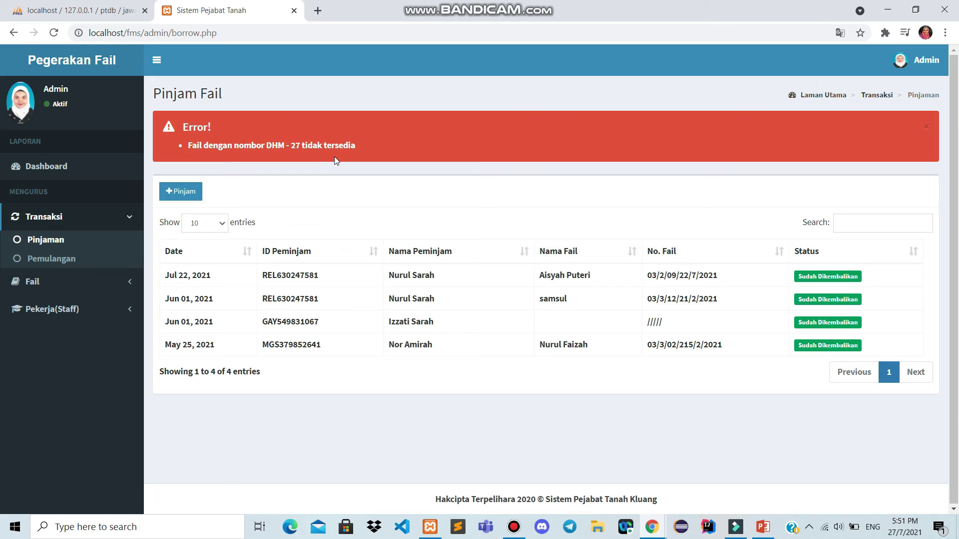
pyautogui.click(54, 282)
# View Senarai Fail, opening and closing an empty new-file form
pyautogui.click(79, 268)
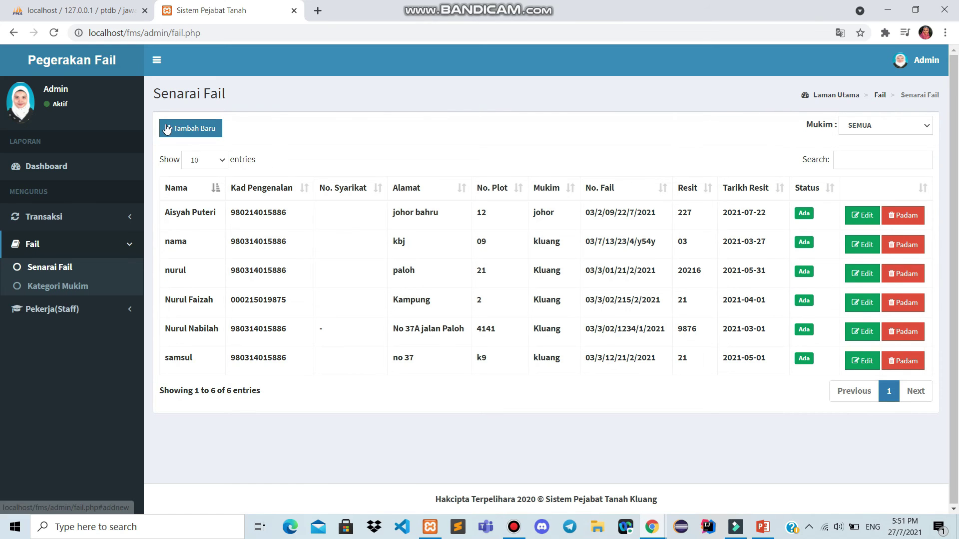
pyautogui.click(191, 128)
pyautogui.click(701, 100)
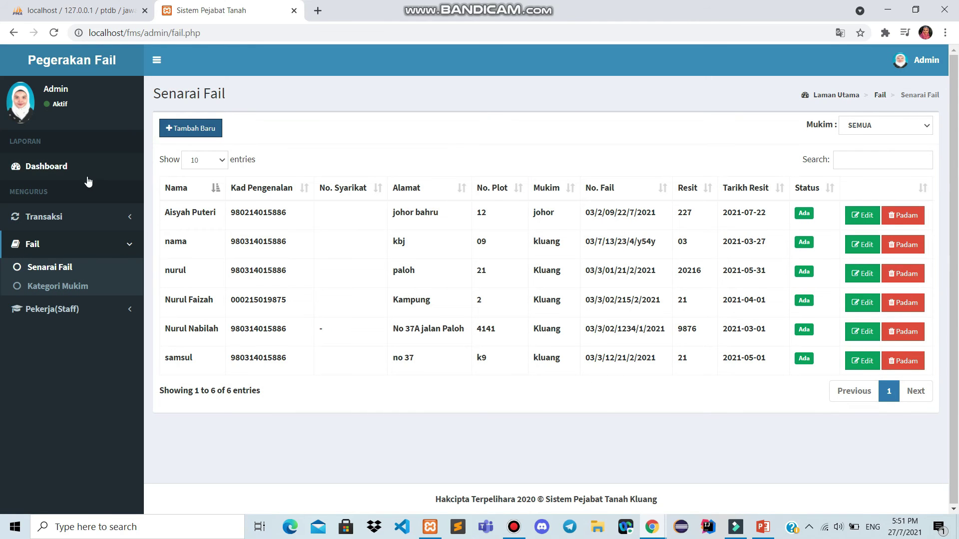
# Open a fresh borrow-file form on the Transaksi > Pinjaman page
pyautogui.click(70, 217)
pyautogui.click(69, 241)
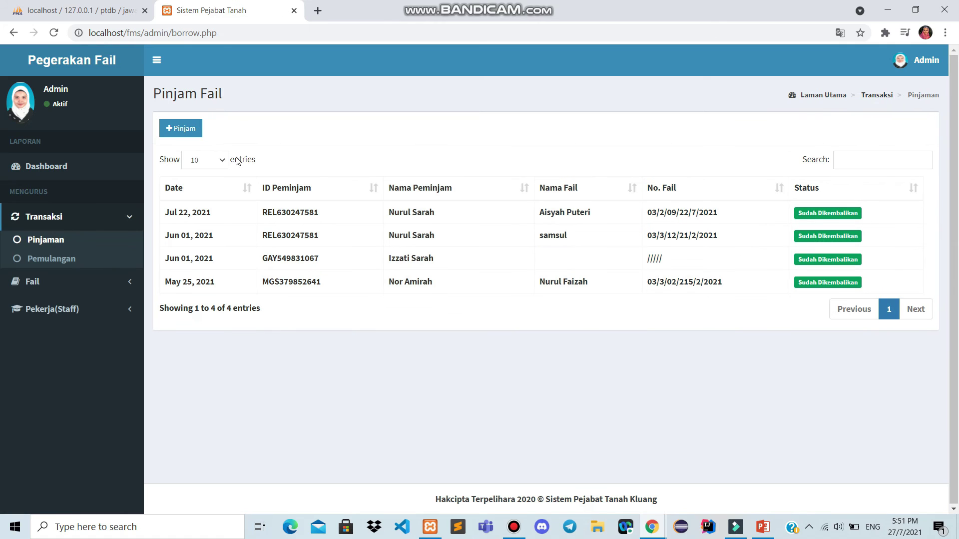
pyautogui.click(189, 132)
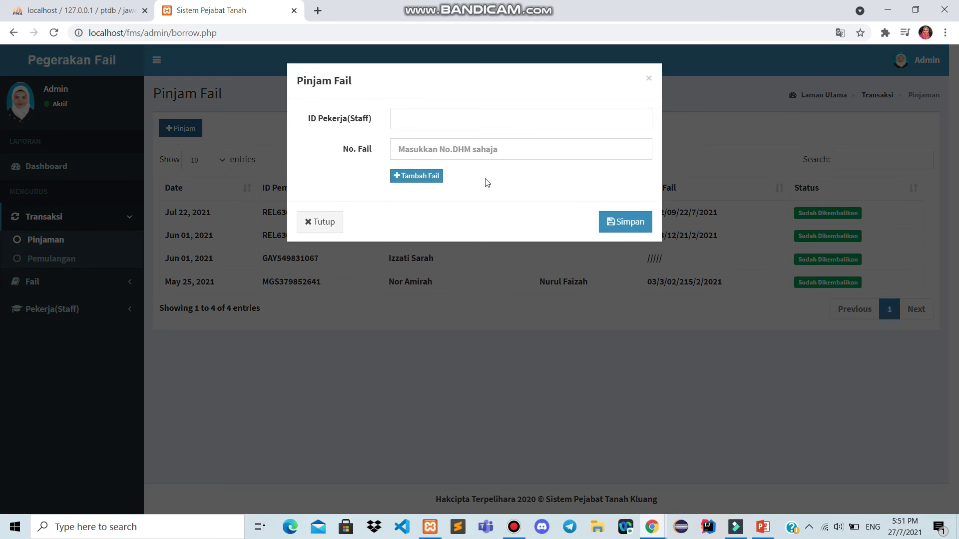
pyautogui.click(410, 116)
pyautogui.click(418, 192)
pyautogui.click(420, 148)
pyautogui.write('3')
pyautogui.press('BackSpace')
pyautogui.write('21')
pyautogui.click(612, 225)
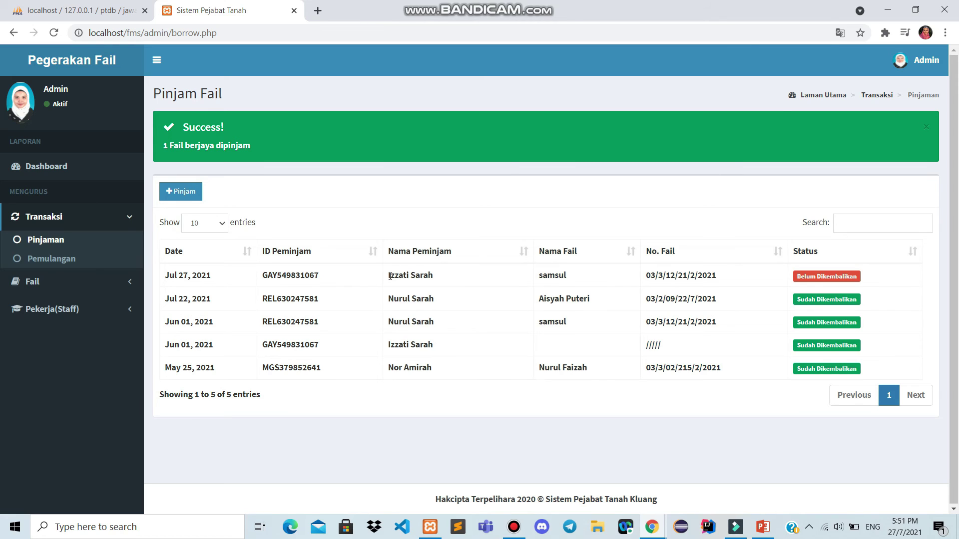
pyautogui.moveTo(389, 276); pyautogui.dragTo(467, 278)
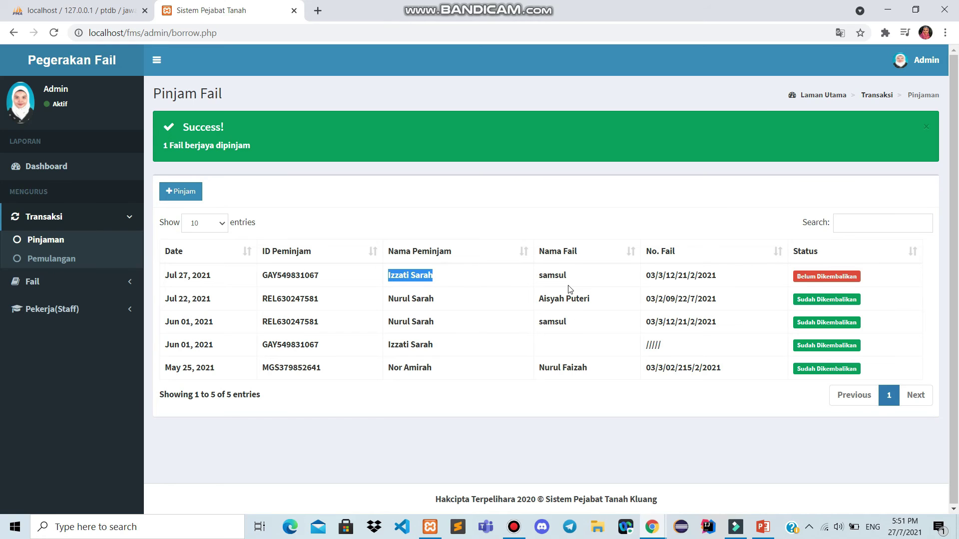
pyautogui.click(547, 275)
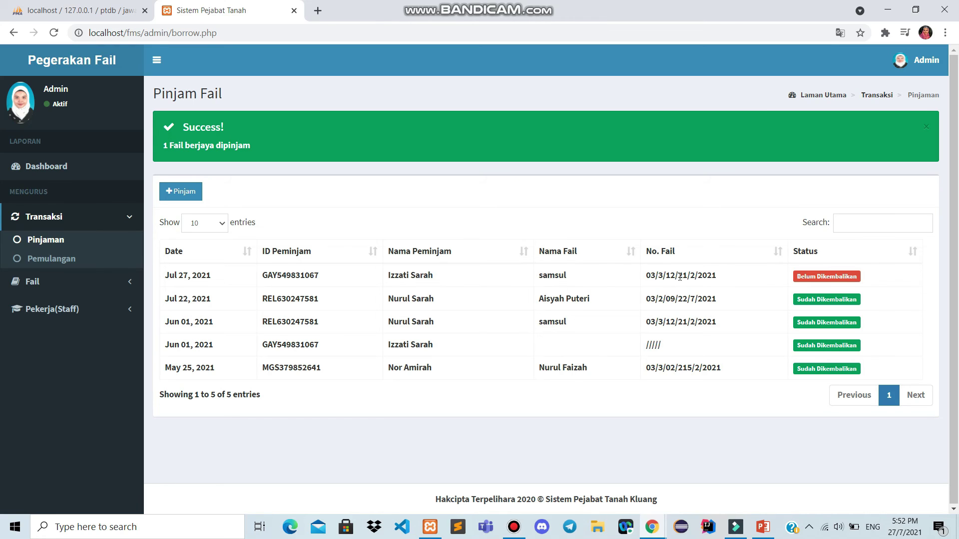
pyautogui.moveTo(677, 276); pyautogui.dragTo(688, 276)
# Record the return of file No. DHM 21 under the borrowing staff member's ID, then check the loans list
pyautogui.click(63, 265)
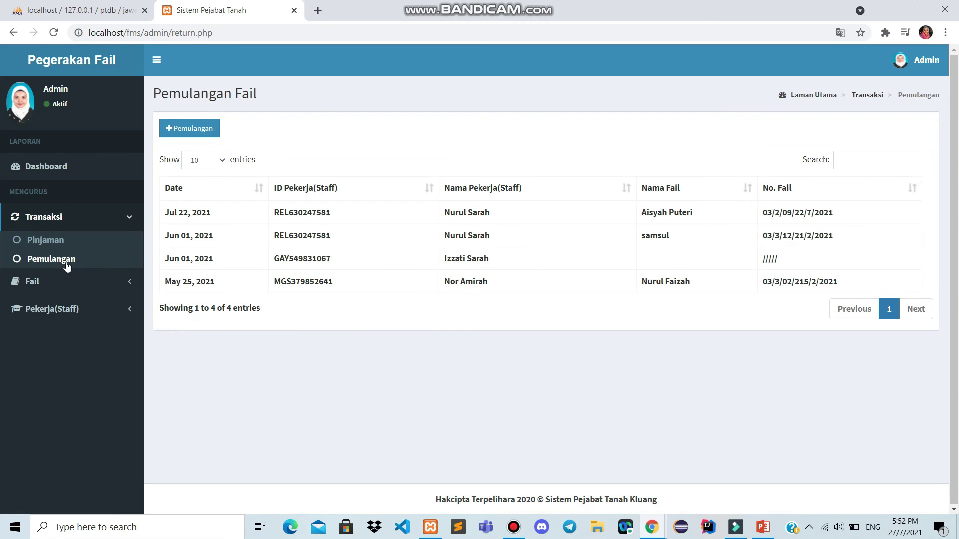
pyautogui.click(195, 131)
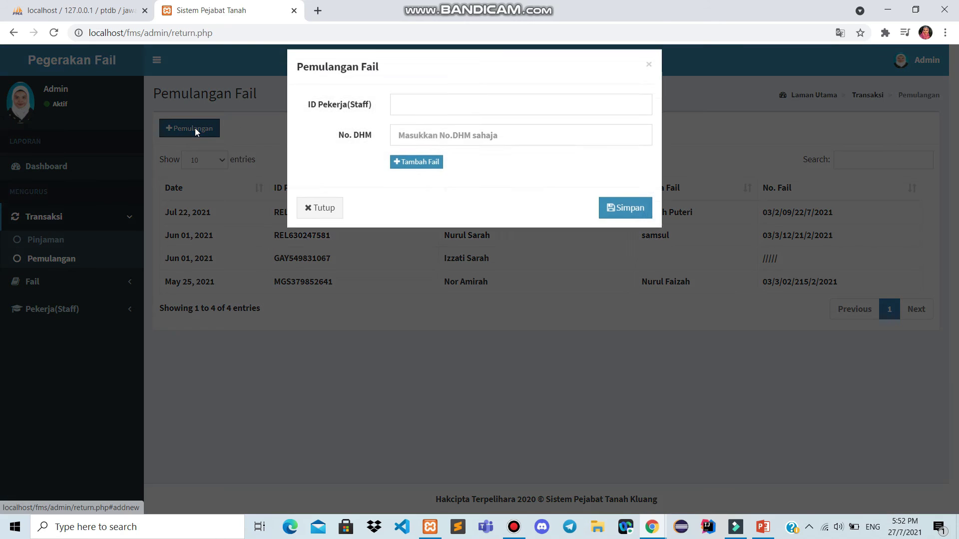
pyautogui.click(507, 120)
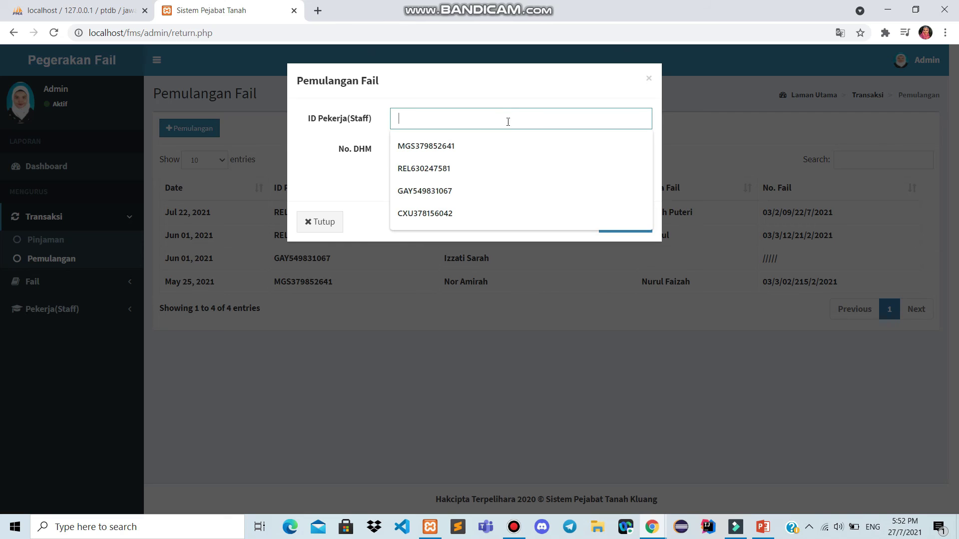
pyautogui.click(493, 190)
pyautogui.click(465, 145)
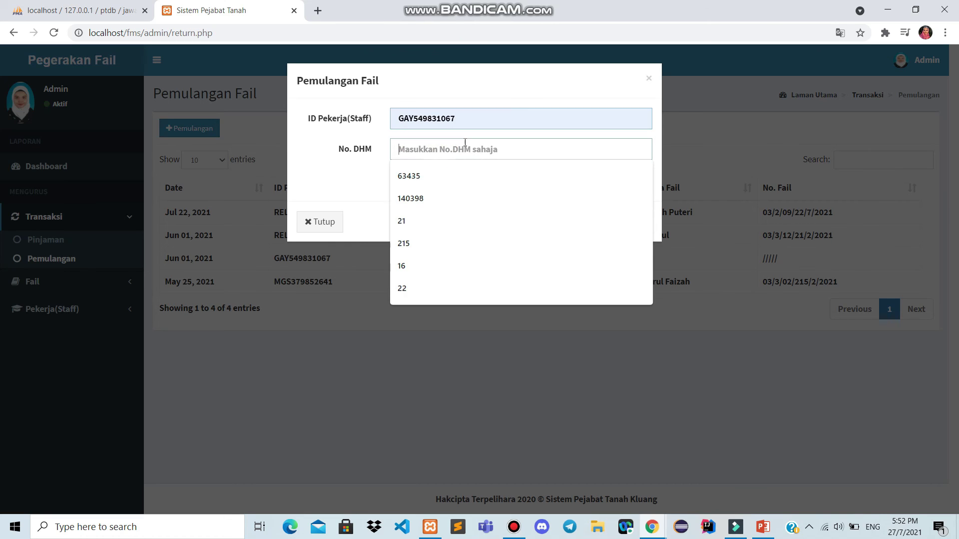
pyautogui.write('21')
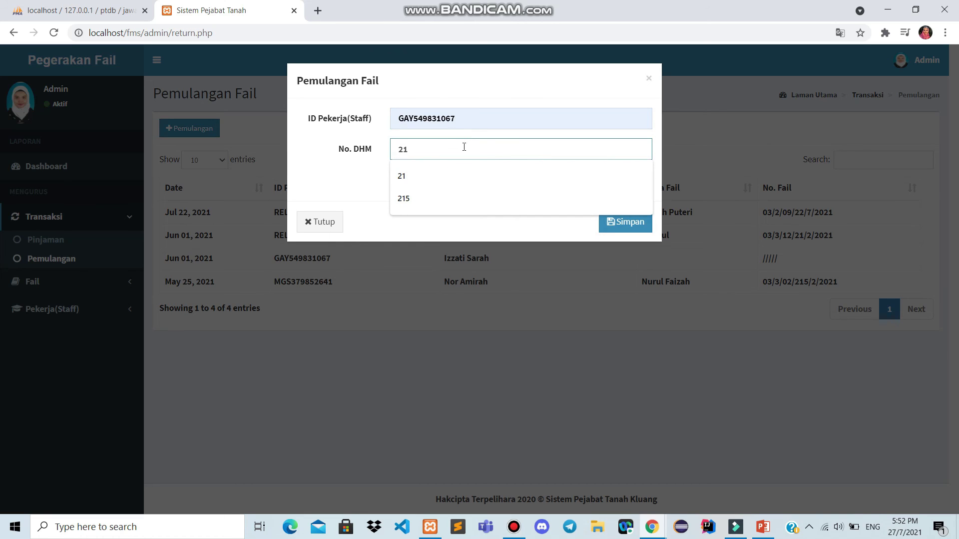
pyautogui.click(605, 221)
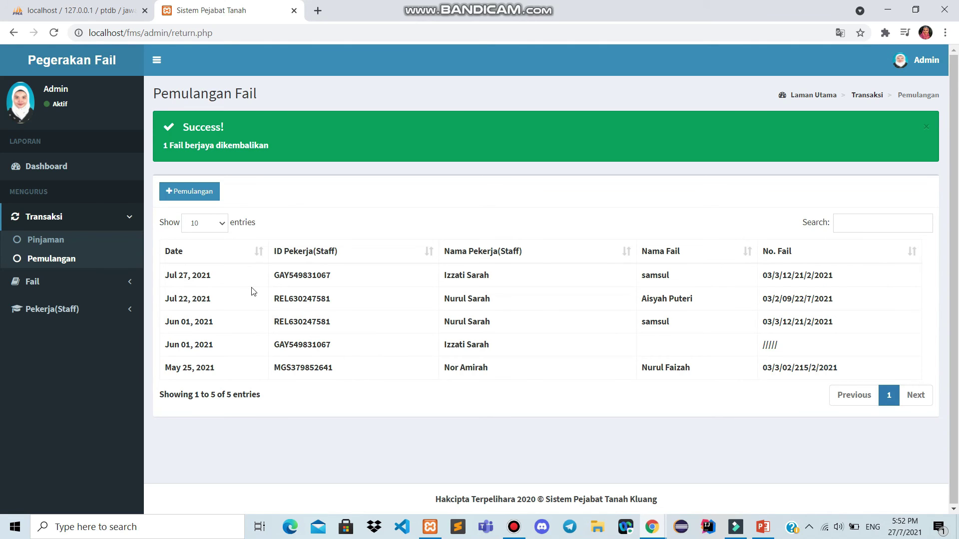
pyautogui.click(67, 237)
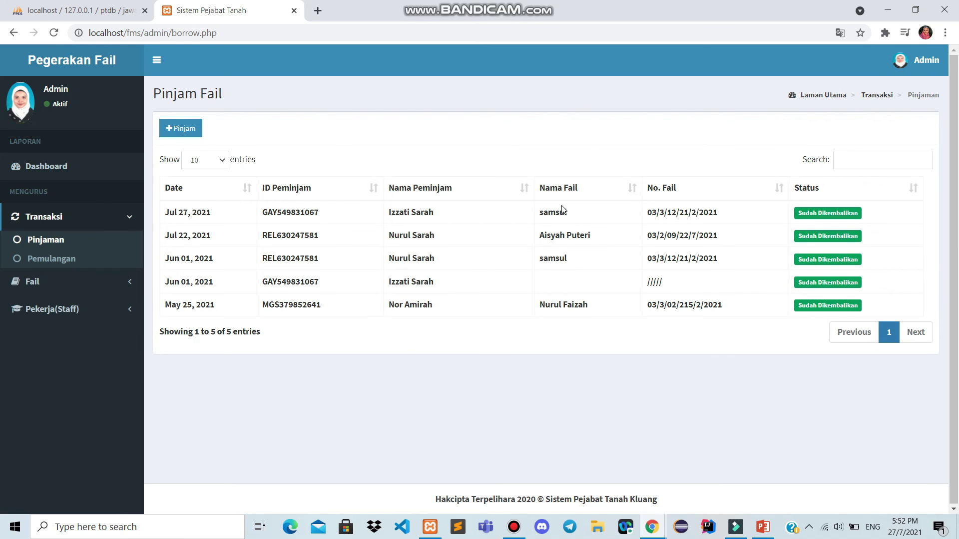
# Confirm the Jul 27 loan shows as returned, then log out of the admin account
pyautogui.moveTo(264, 208); pyautogui.dragTo(801, 210)
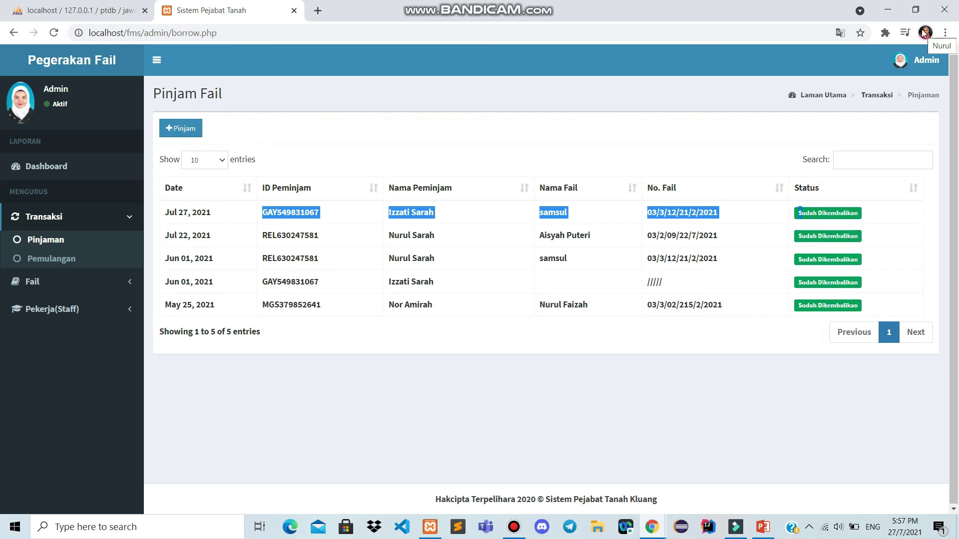
pyautogui.click(908, 73)
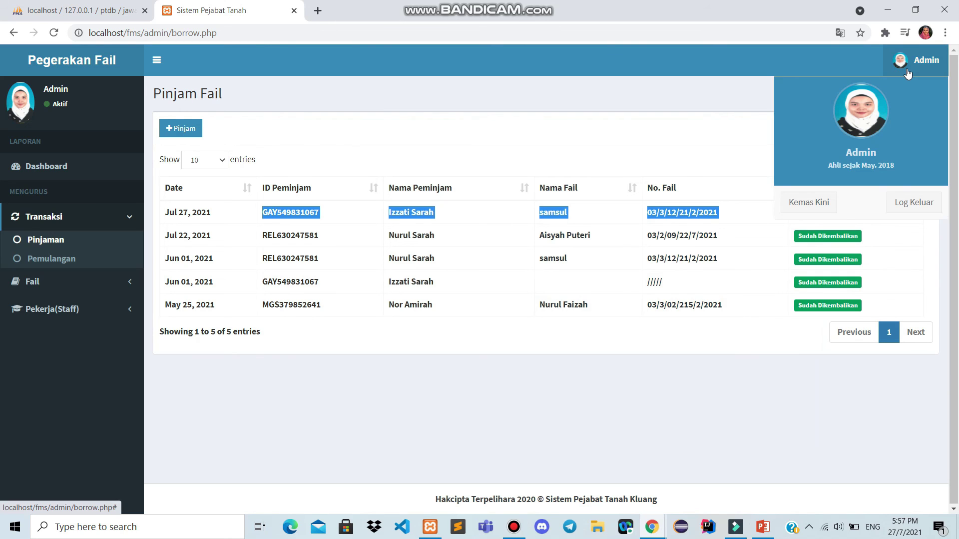
pyautogui.click(906, 205)
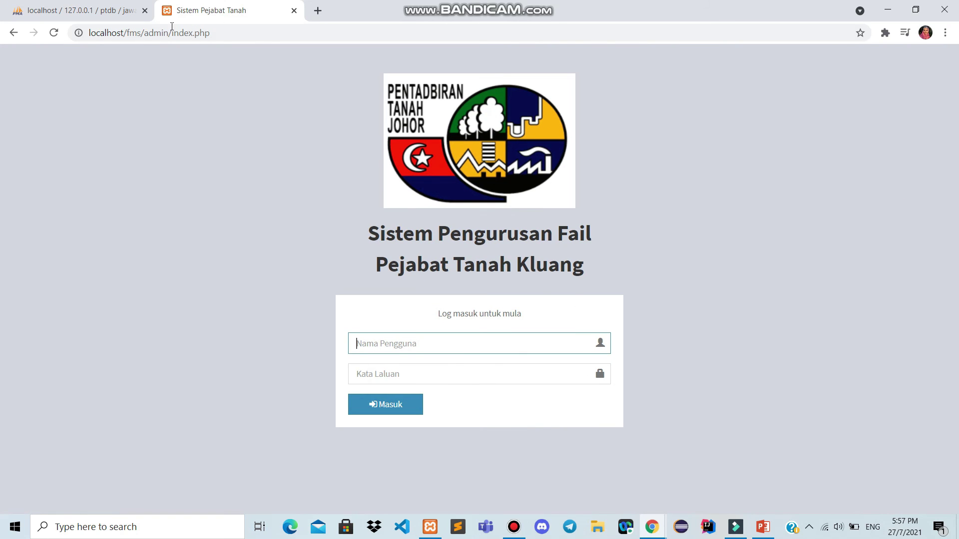
# Load the public front page at localhost/fms/ and dismiss the Google Translate offer
pyautogui.click(291, 37)
pyautogui.press('BackSpace')
pyautogui.press('BackSpace')
pyautogui.press('BackSpace')
pyautogui.press('BackSpace')
pyautogui.press('BackSpace')
pyautogui.press('BackSpace')
pyautogui.press('BackSpace')
pyautogui.press('BackSpace')
pyautogui.press('BackSpace')
pyautogui.press('BackSpace')
pyautogui.press('BackSpace')
pyautogui.press('BackSpace')
pyautogui.press('BackSpace')
pyautogui.press('BackSpace')
pyautogui.press('BackSpace')
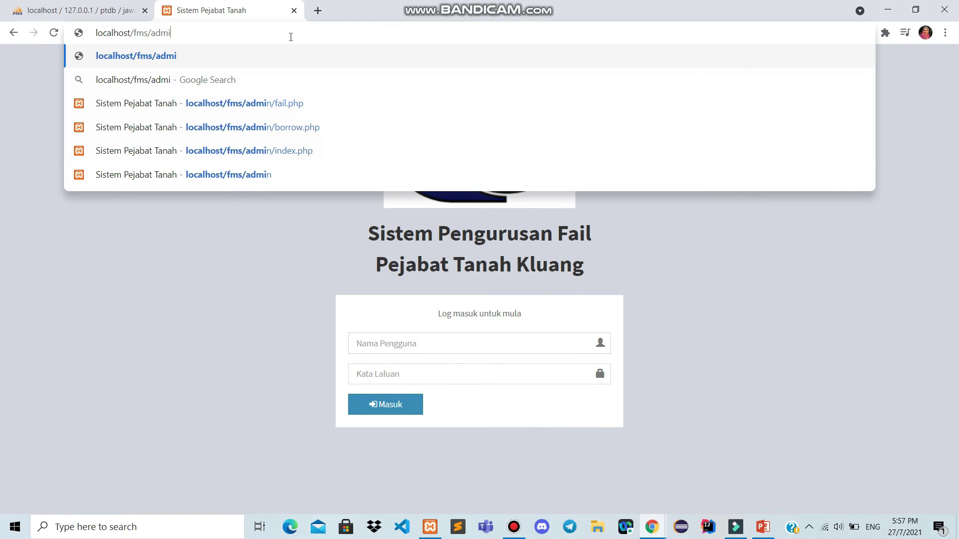
pyautogui.press('Return')
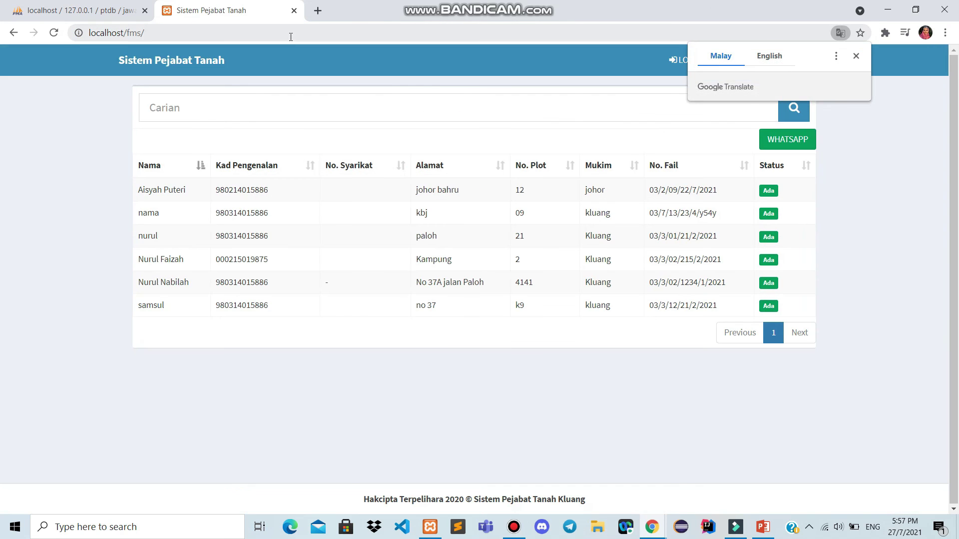
pyautogui.click(856, 57)
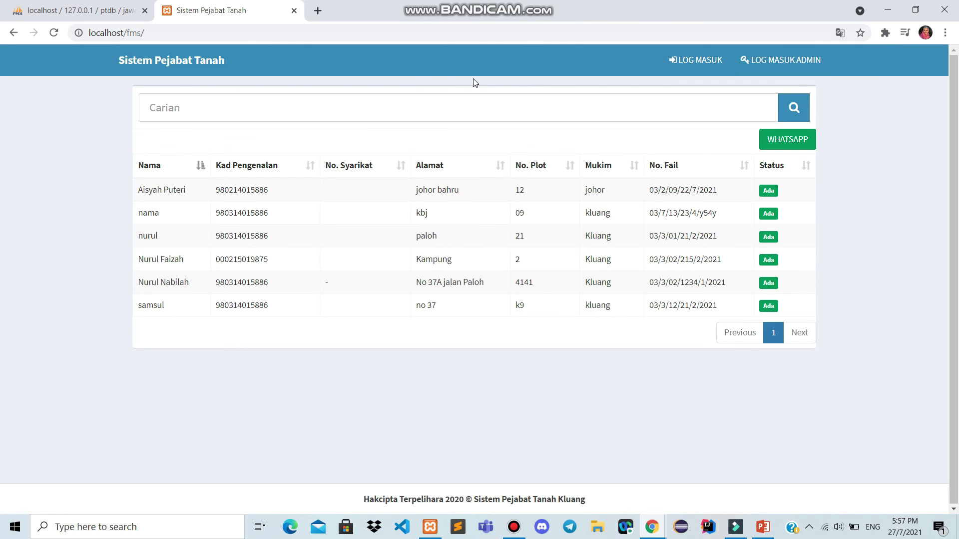
# Log in on the staff side using the saved staff ID
pyautogui.click(693, 68)
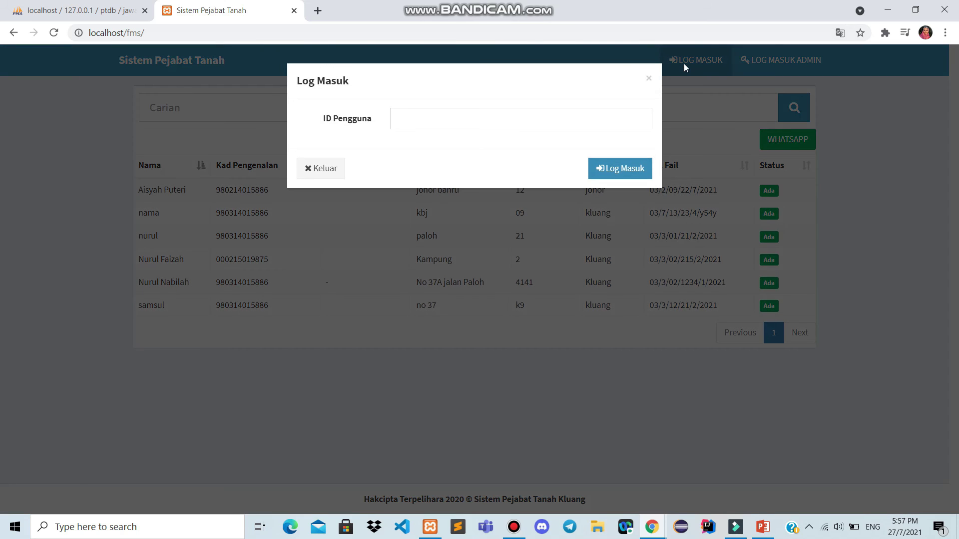
pyautogui.click(406, 119)
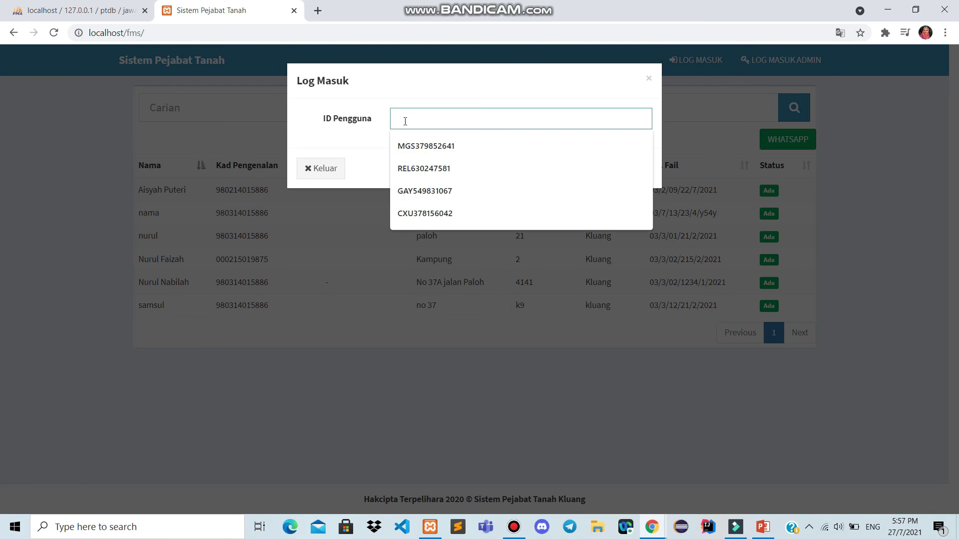
pyautogui.click(421, 192)
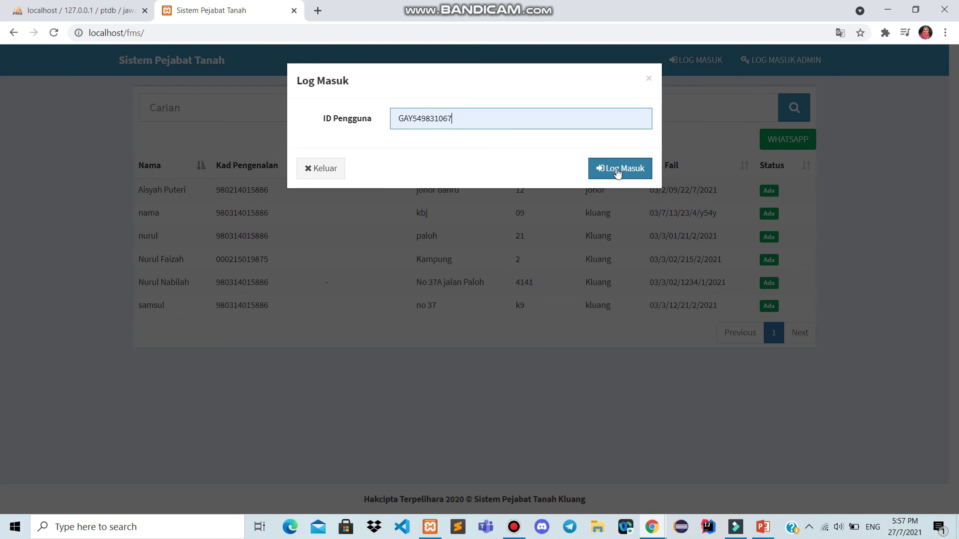
pyautogui.click(619, 169)
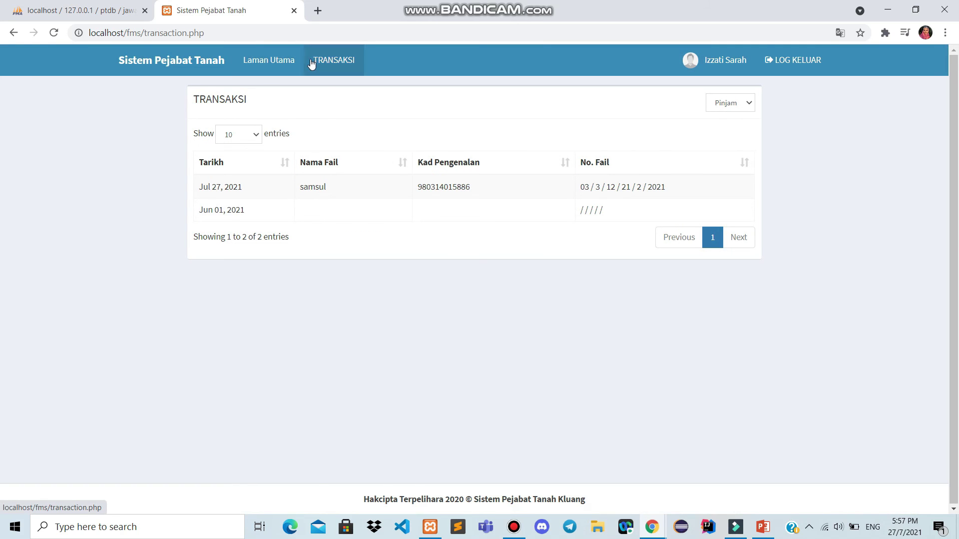
# Switch the TRANSAKSI list from Pinjam to Pulang to show the staff member's returns
pyautogui.click(281, 66)
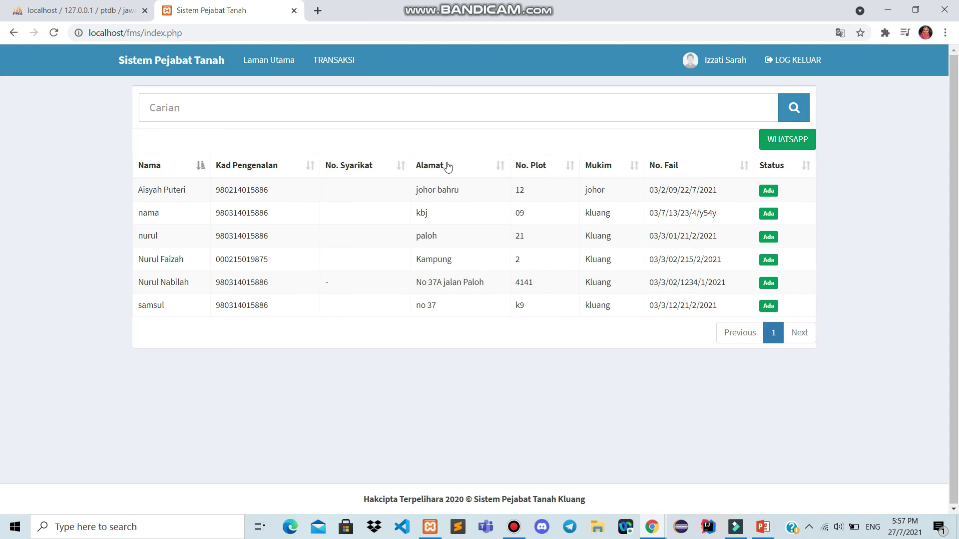
pyautogui.click(324, 62)
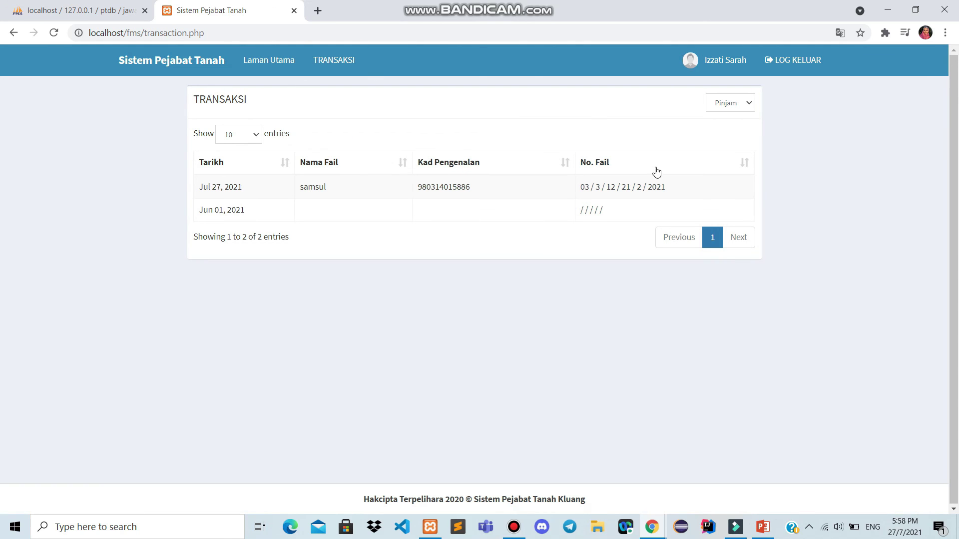
pyautogui.click(747, 105)
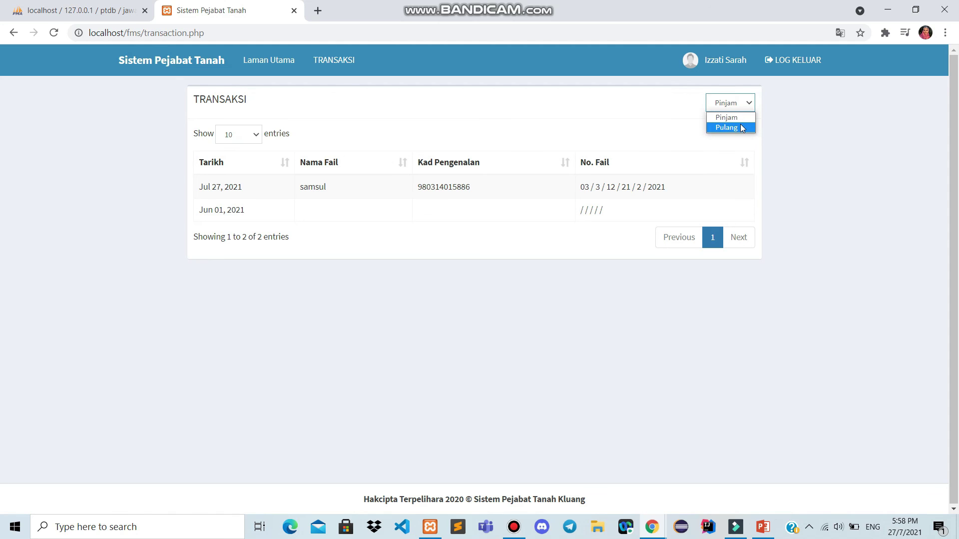
pyautogui.click(739, 120)
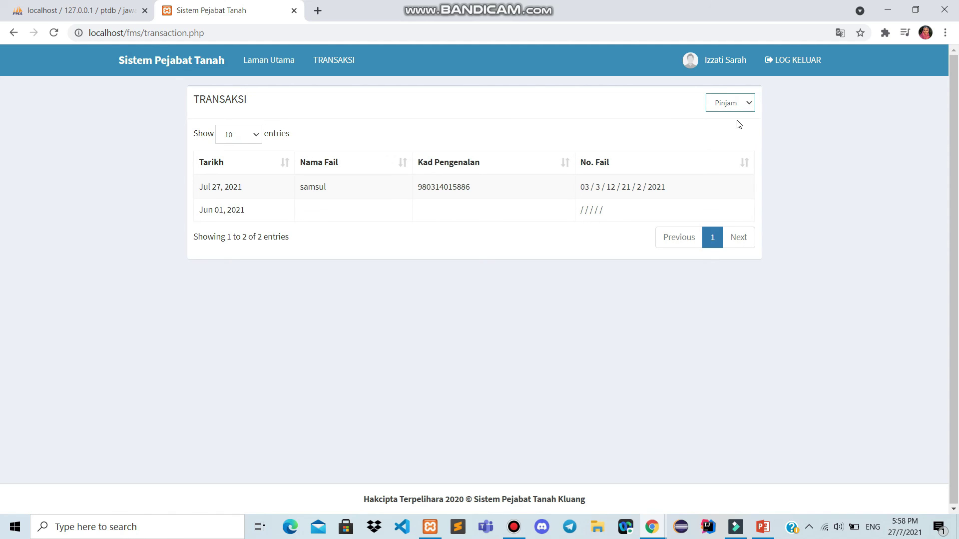
pyautogui.click(747, 106)
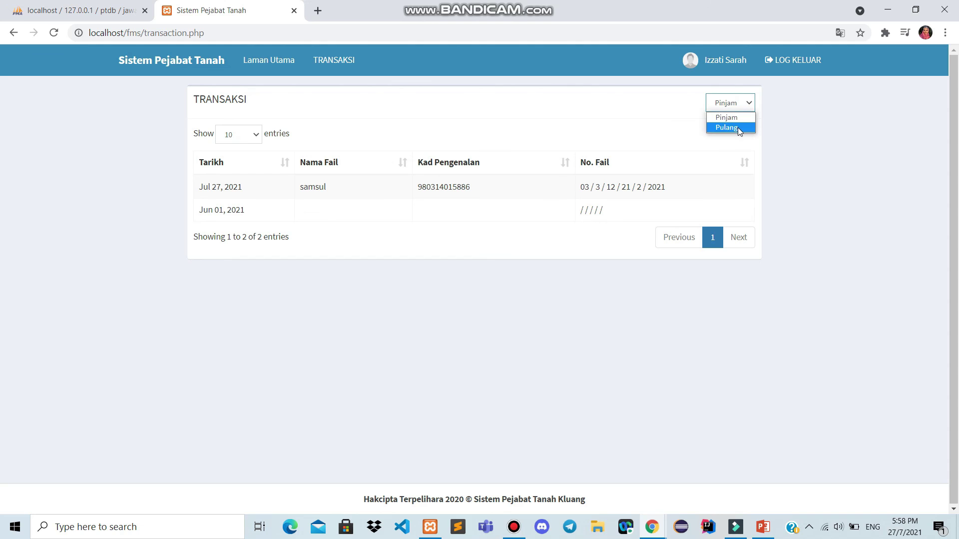
pyautogui.click(738, 127)
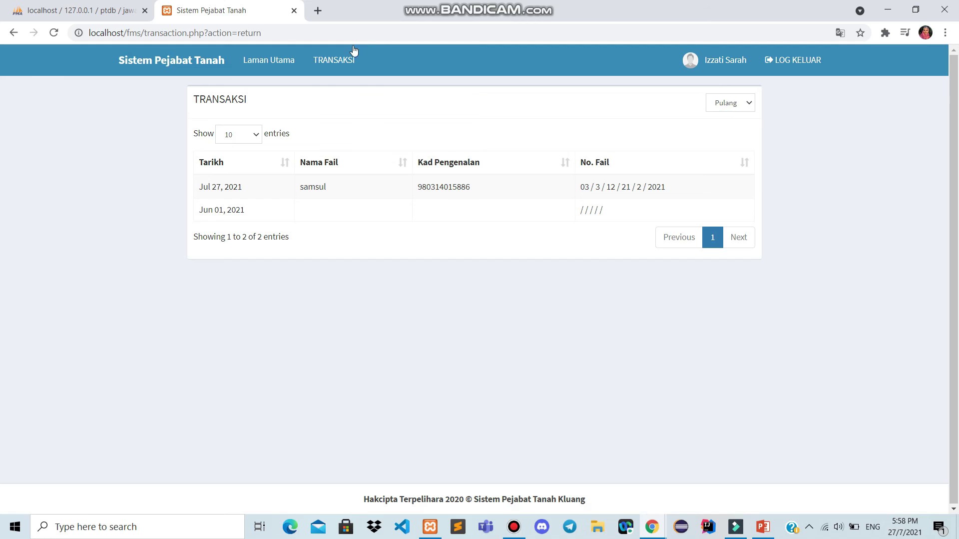
# Search the Laman Utama file list for '21' and a staff name, then log out of the staff account
pyautogui.click(275, 68)
pyautogui.click(302, 107)
pyautogui.write('21')
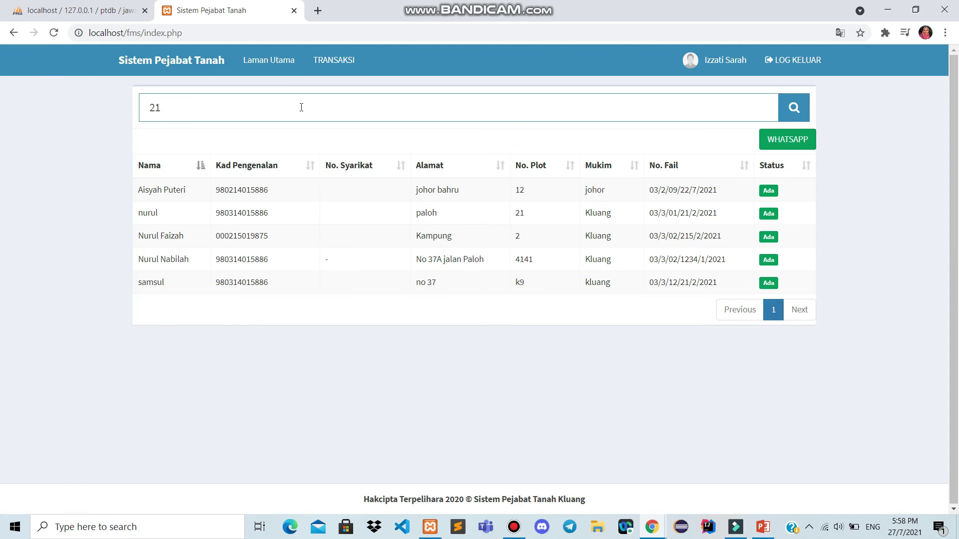
pyautogui.press('BackSpace')
pyautogui.press('BackSpace')
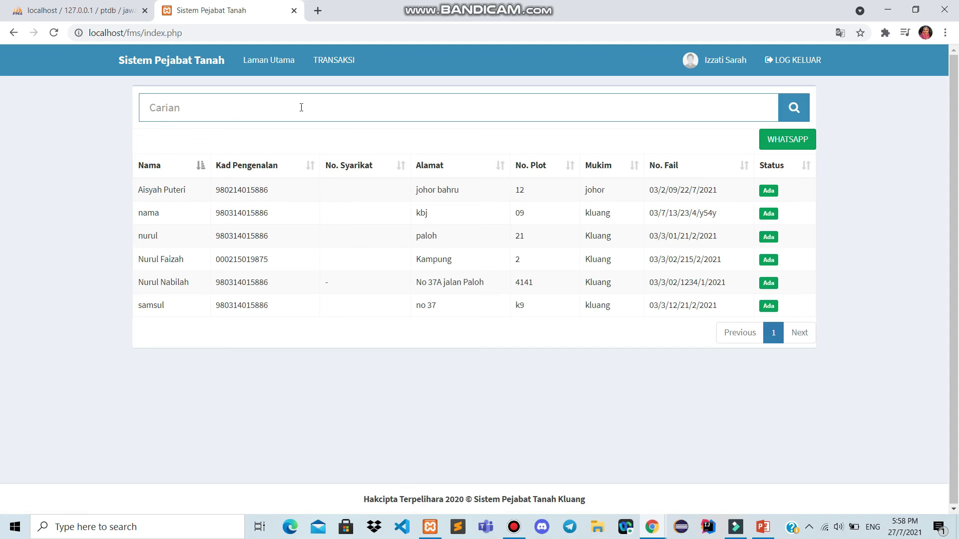
pyautogui.write('nurul')
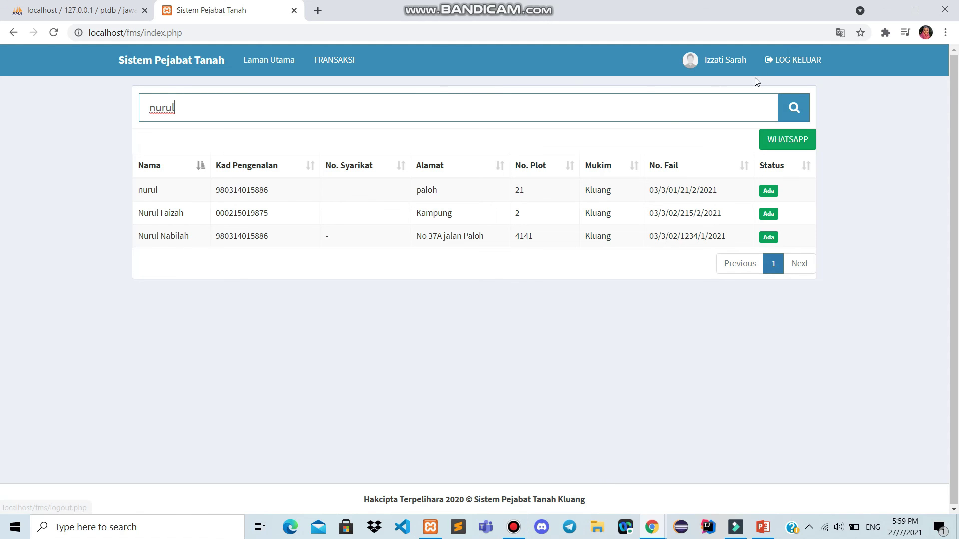
pyautogui.click(783, 61)
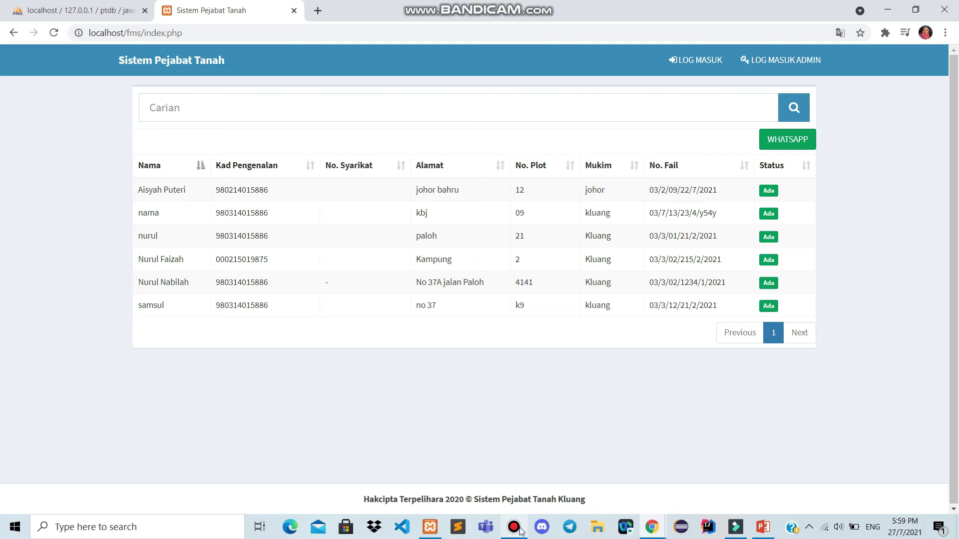